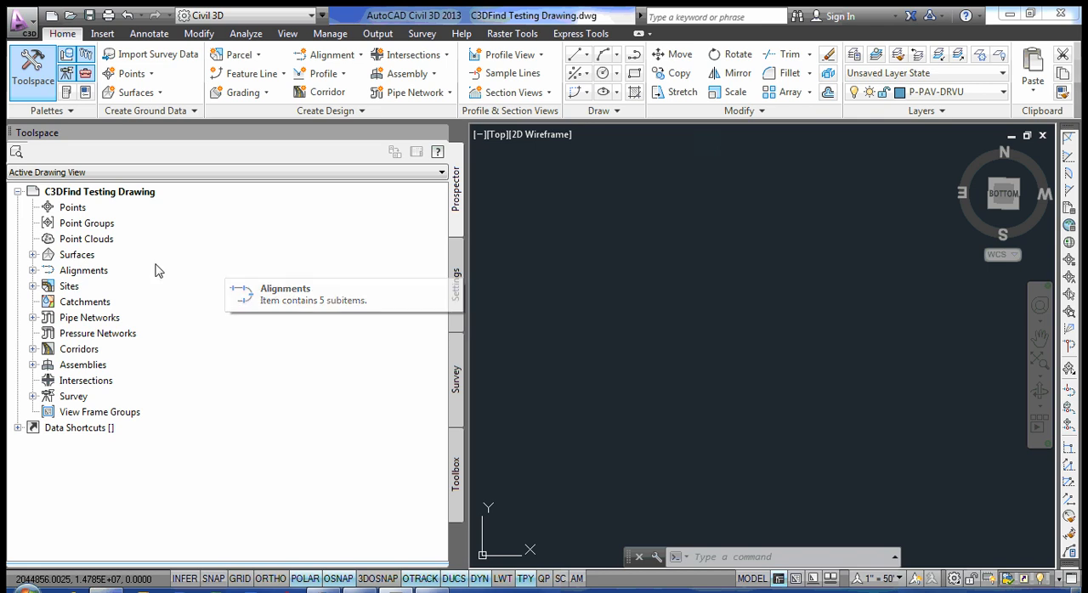
Examine the drawing's surface list, including the AR-1 End and AR-1 Entrance surfaces.
{"action": "left_click", "coordinate": [33, 255]}
{"action": "scroll", "coordinate": [128, 265], "scroll_direction": "up", "scroll_amount": 2}
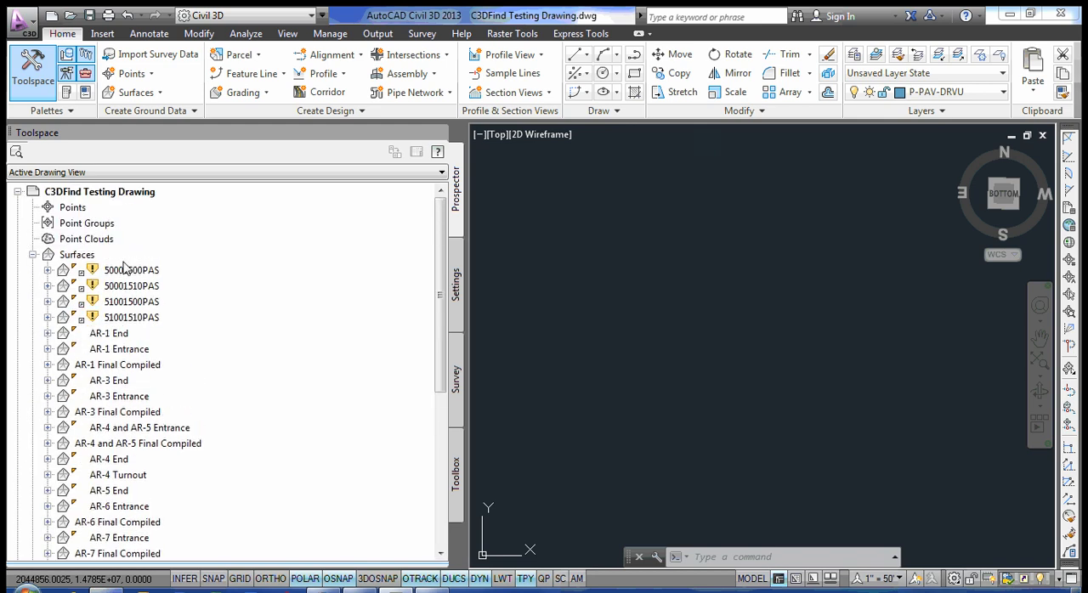
{"action": "scroll", "coordinate": [124, 266], "scroll_direction": "down", "scroll_amount": 4}
{"action": "scroll", "coordinate": [127, 265], "scroll_direction": "up", "scroll_amount": 3}
{"action": "scroll", "coordinate": [136, 264], "scroll_direction": "down", "scroll_amount": 1}
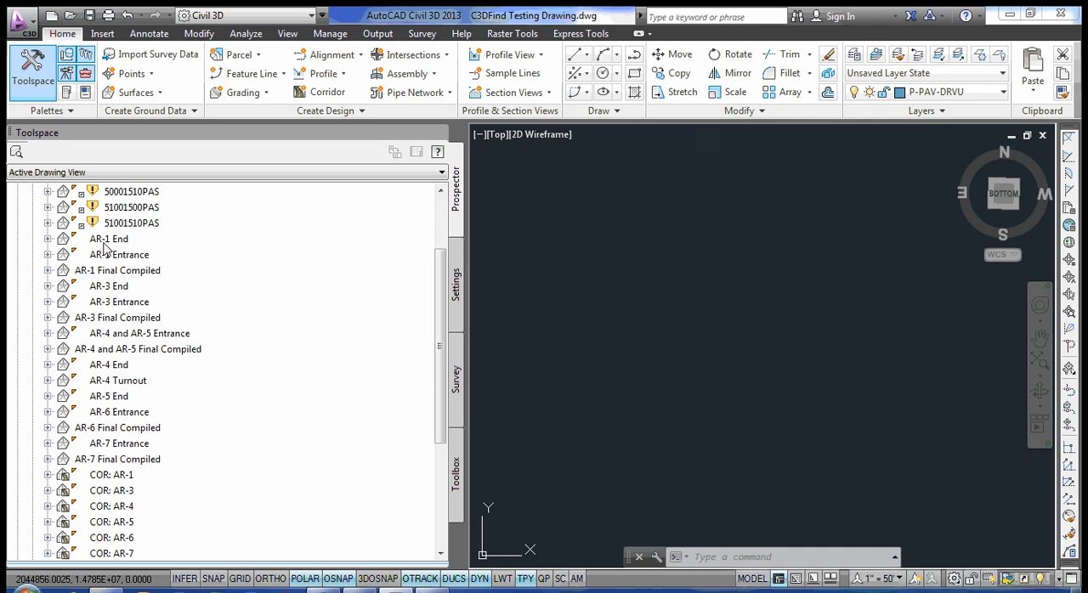
{"action": "left_click", "coordinate": [108, 240]}
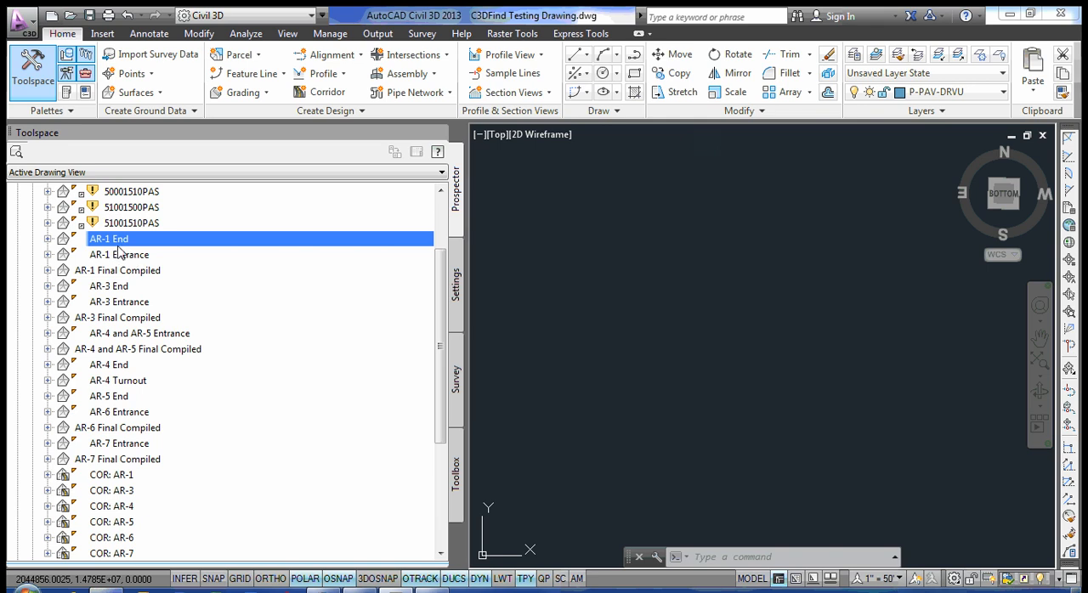
{"action": "left_click", "coordinate": [106, 257]}
{"action": "left_click", "coordinate": [107, 243]}
{"action": "left_click", "coordinate": [114, 260]}
Examine the COR: AR-1 corridor surface and the AR-1 Final Compiled surface, then collapse the surface list.
{"action": "scroll", "coordinate": [129, 438], "scroll_direction": "down", "scroll_amount": 2}
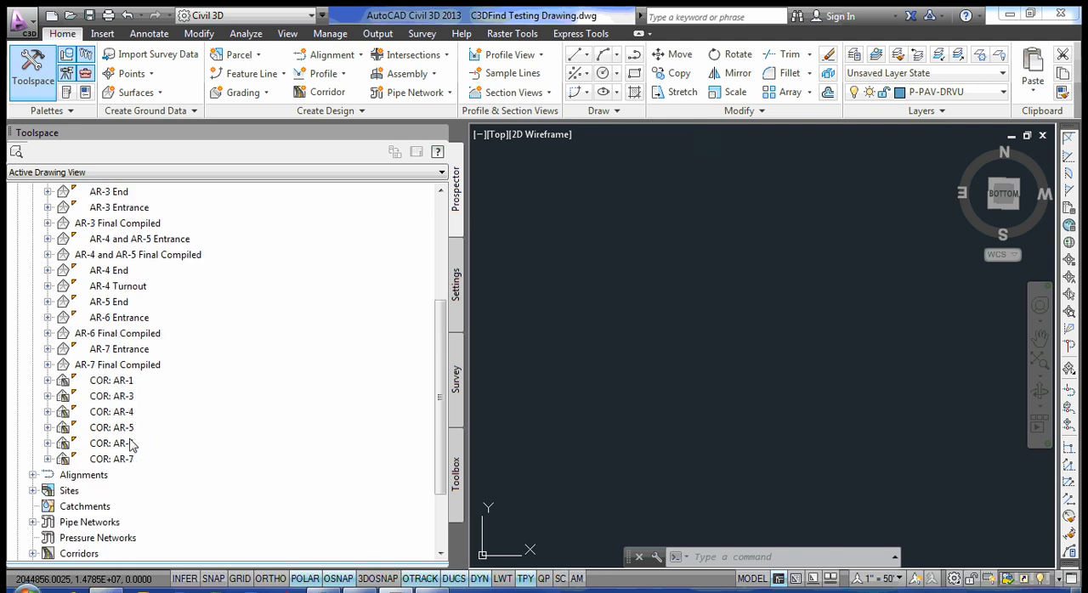
{"action": "left_click", "coordinate": [122, 383]}
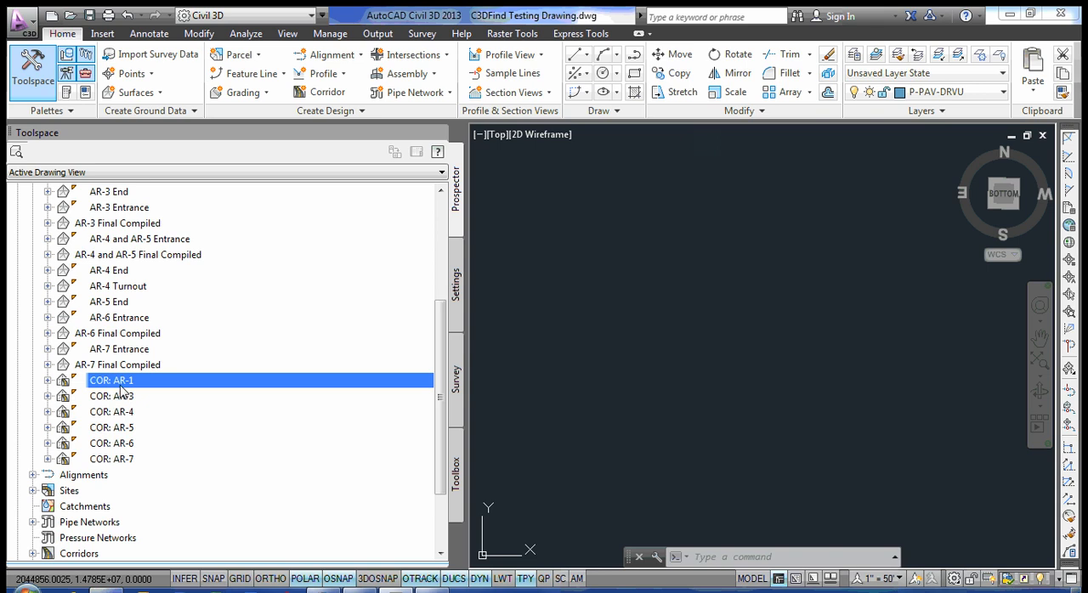
{"action": "scroll", "coordinate": [131, 389], "scroll_direction": "up", "scroll_amount": 1}
{"action": "scroll", "coordinate": [177, 381], "scroll_direction": "up", "scroll_amount": 2}
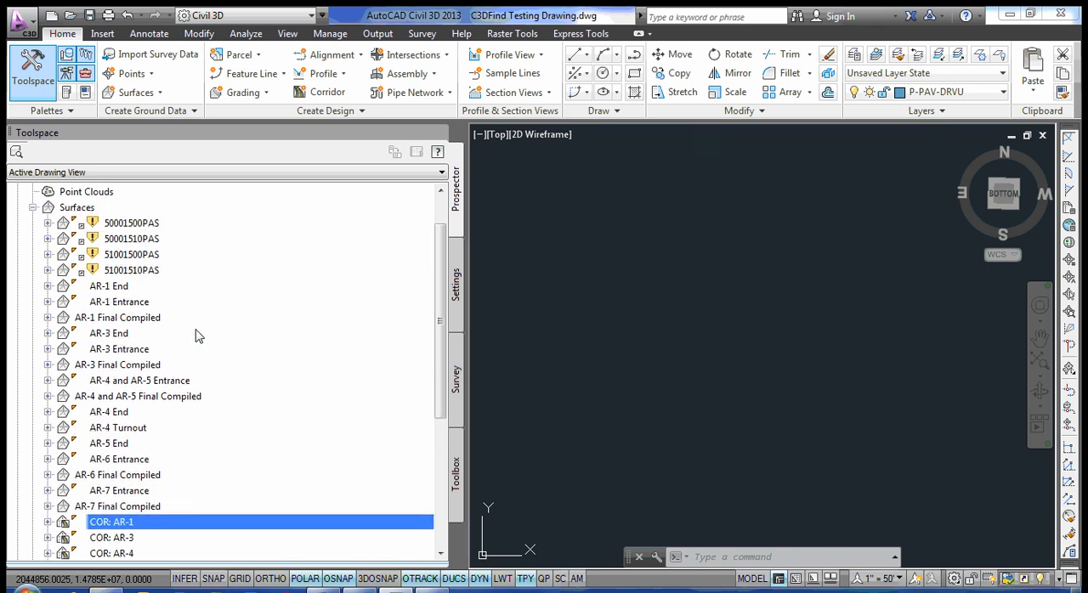
{"action": "left_click", "coordinate": [118, 322]}
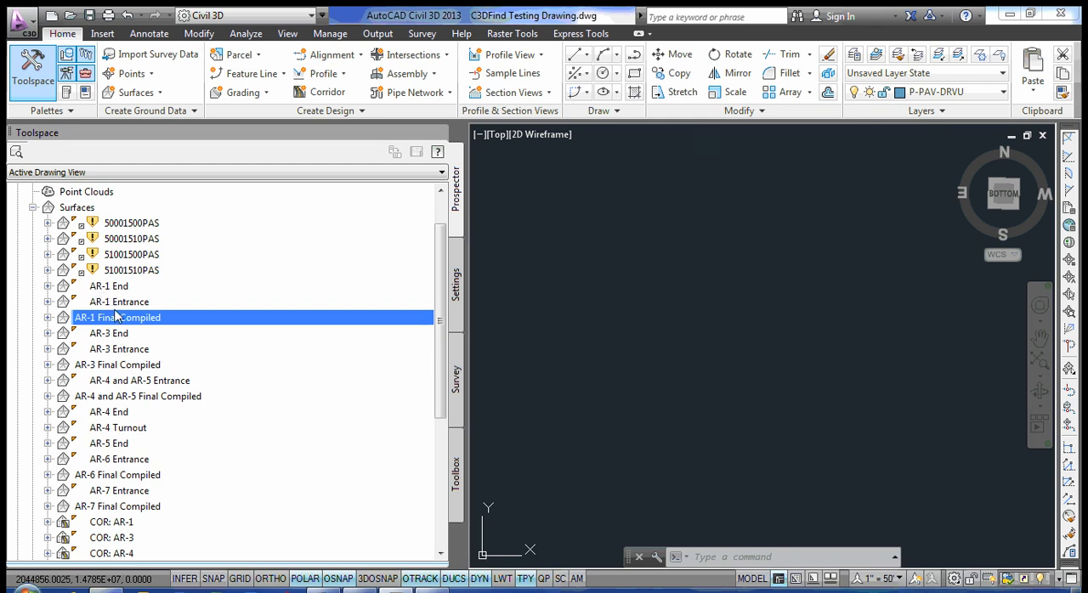
{"action": "left_click", "coordinate": [32, 208]}
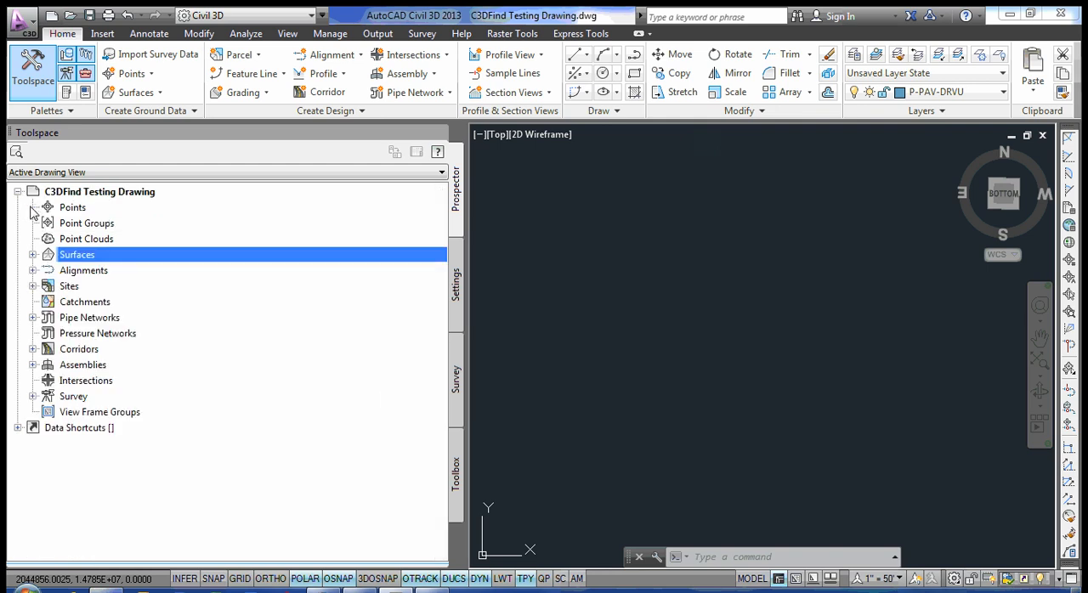
Examine the centerline alignments and the AR-1 profile stored under the AR-1 alignment.
{"action": "left_click", "coordinate": [32, 271]}
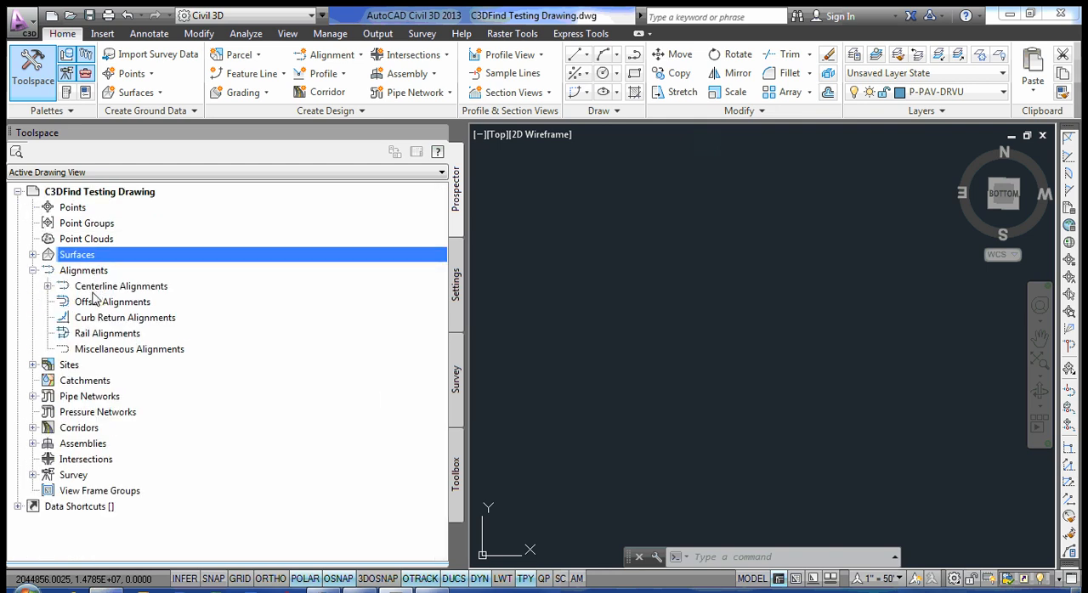
{"action": "left_click", "coordinate": [48, 287]}
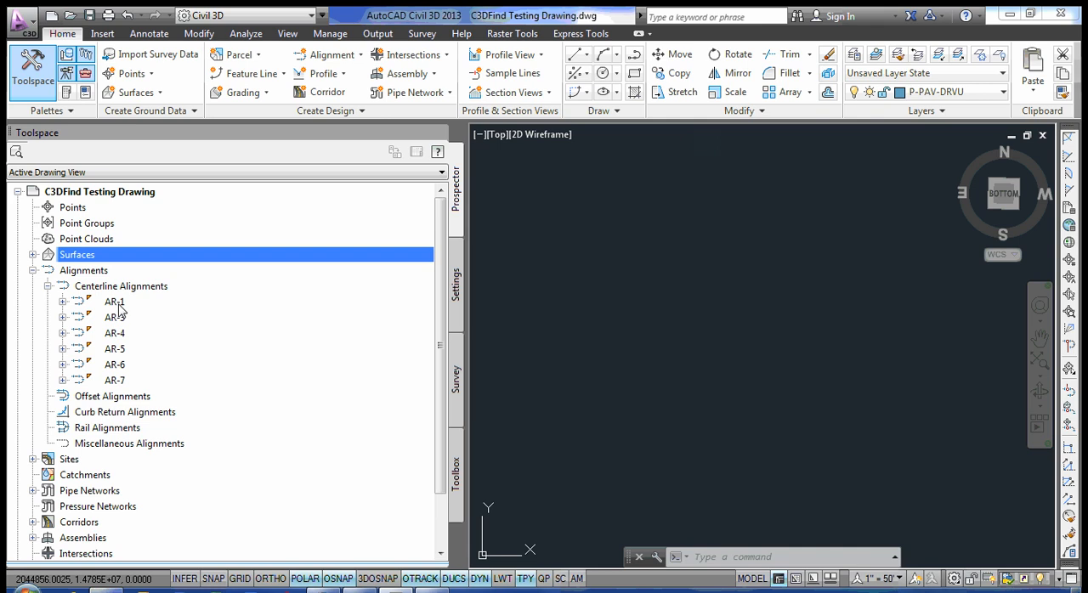
{"action": "left_click", "coordinate": [47, 286]}
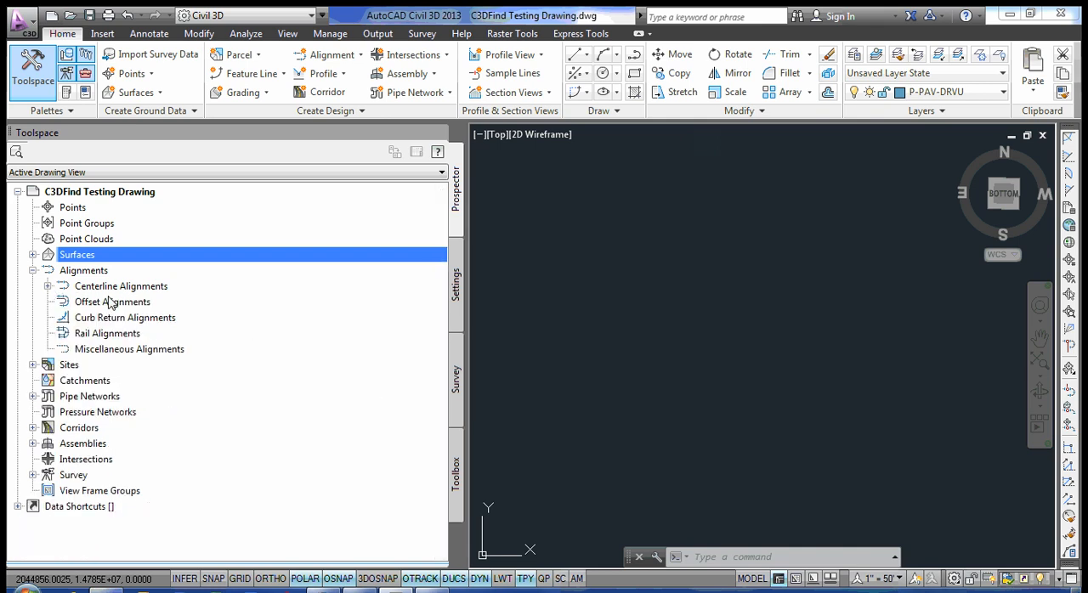
{"action": "left_click", "coordinate": [47, 286]}
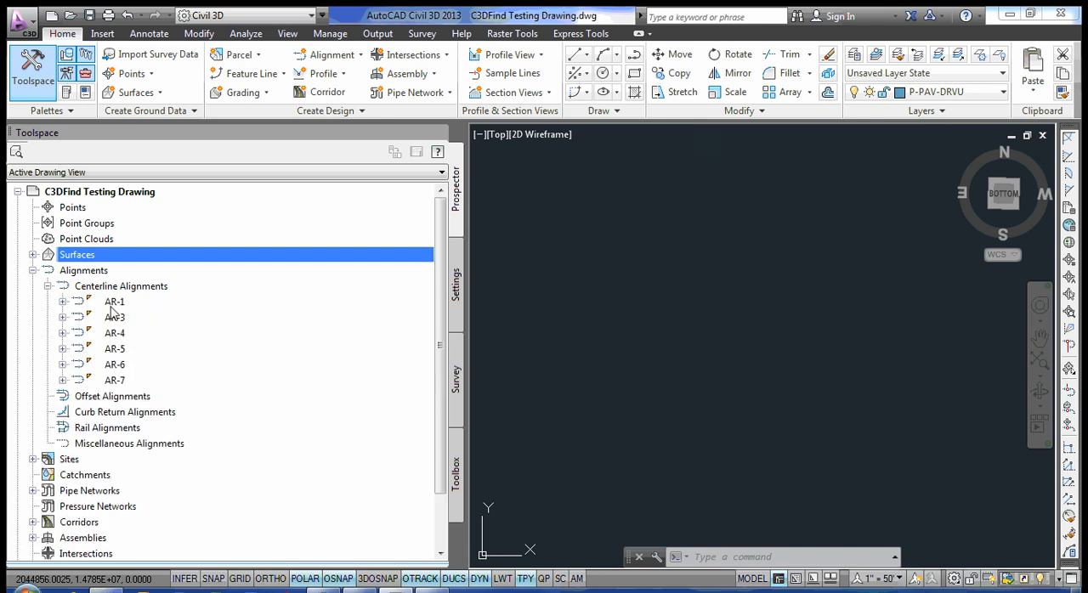
{"action": "left_click", "coordinate": [62, 302]}
{"action": "left_click", "coordinate": [78, 334]}
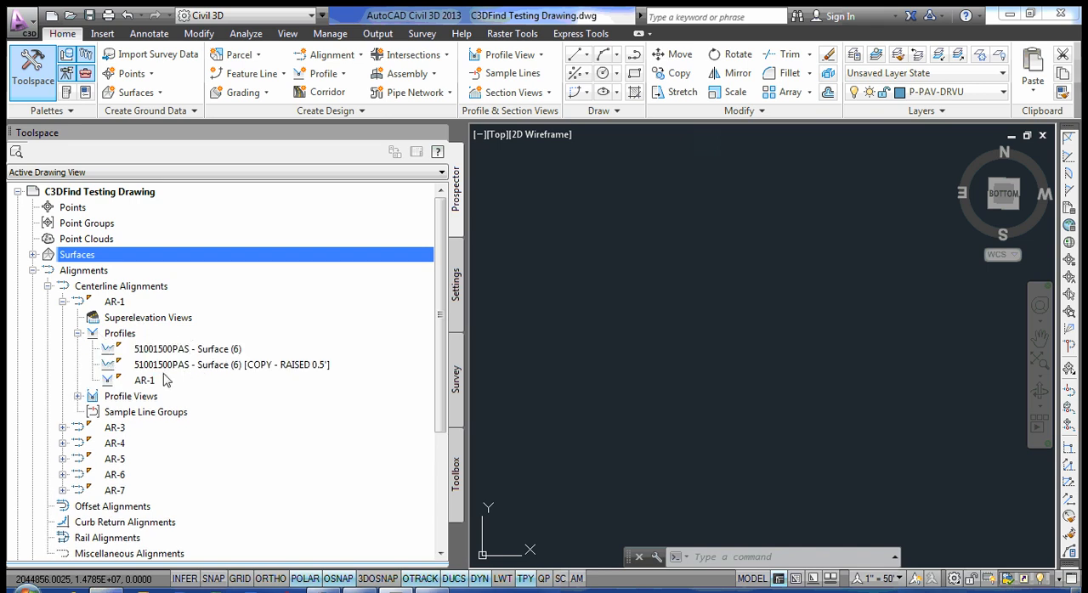
{"action": "left_click", "coordinate": [156, 385]}
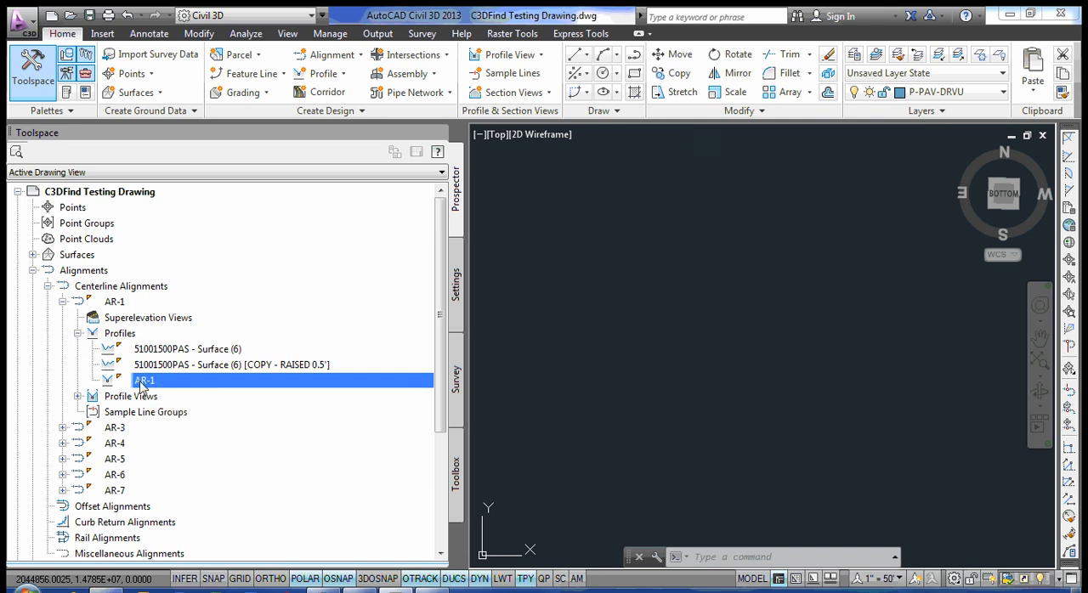
Examine the profile view under the AR-1 alignment, then collapse the whole alignments branch.
{"action": "left_click", "coordinate": [82, 334]}
{"action": "left_click", "coordinate": [77, 349]}
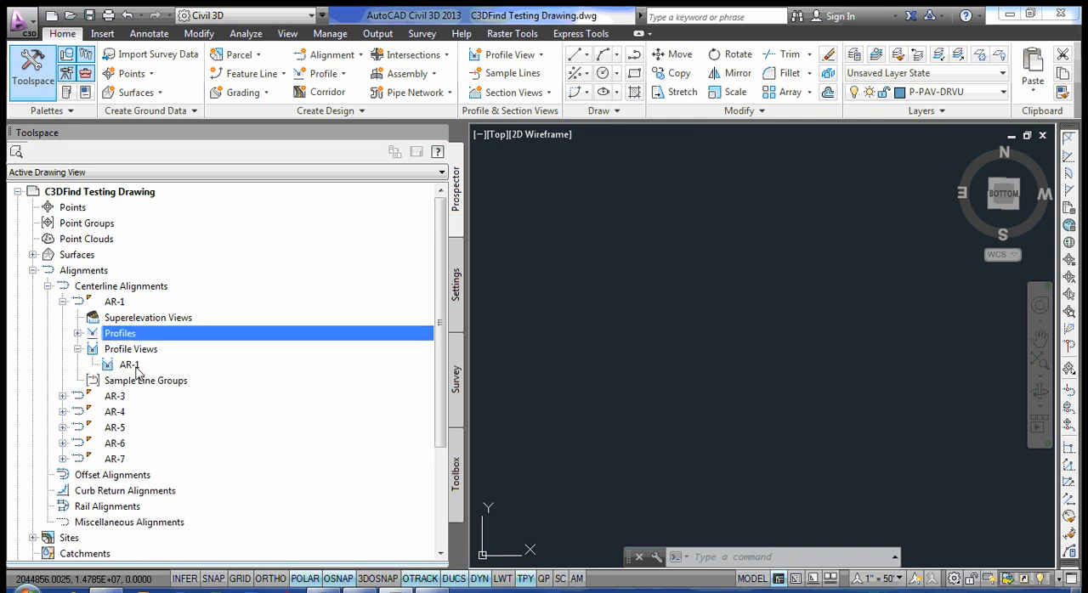
{"action": "left_click", "coordinate": [78, 350]}
{"action": "left_click", "coordinate": [62, 302]}
{"action": "left_click", "coordinate": [48, 287]}
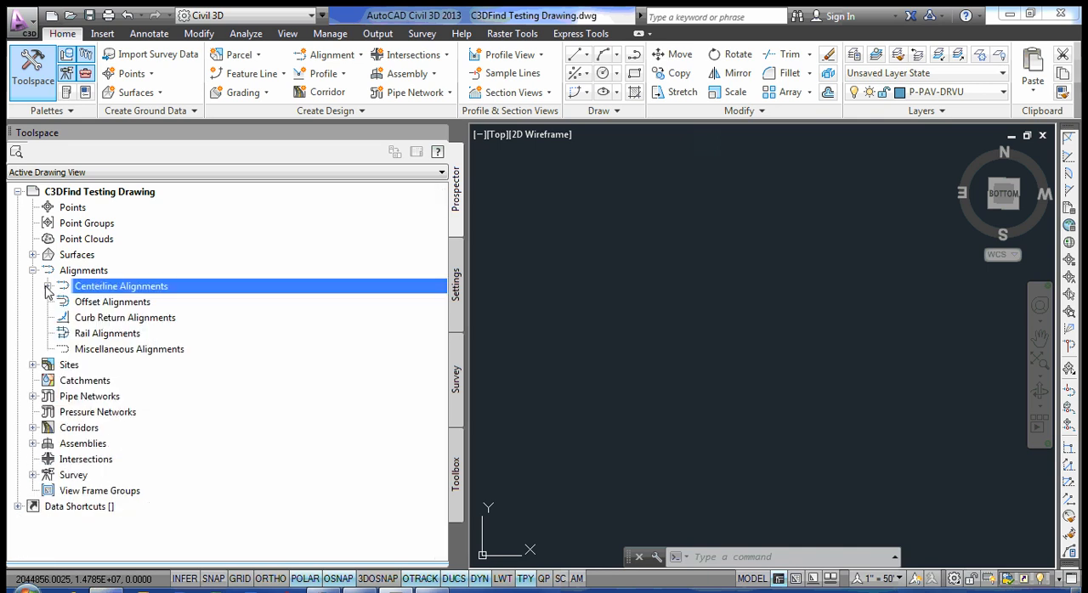
{"action": "left_click", "coordinate": [32, 270]}
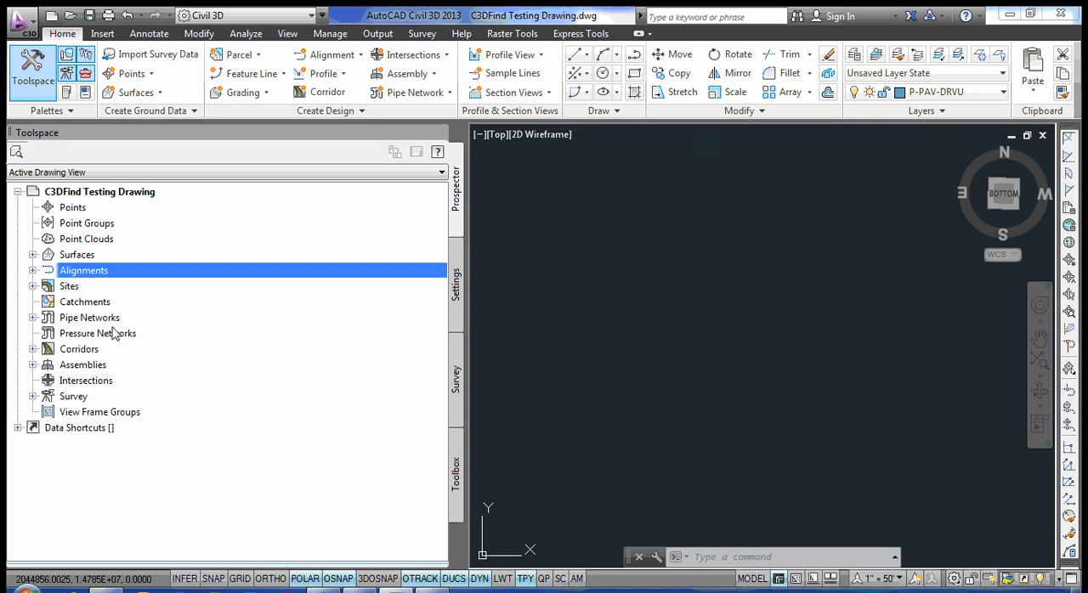
Review the names in the corridor list and recheck the surface list, leaving both collapsed.
{"action": "left_click", "coordinate": [33, 350]}
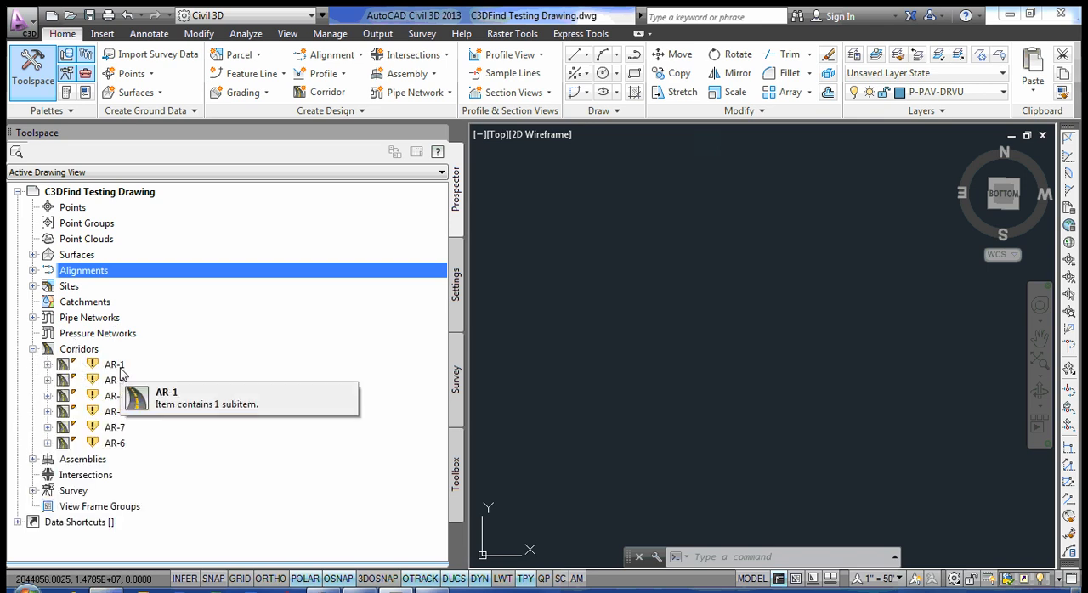
{"action": "left_click", "coordinate": [33, 349]}
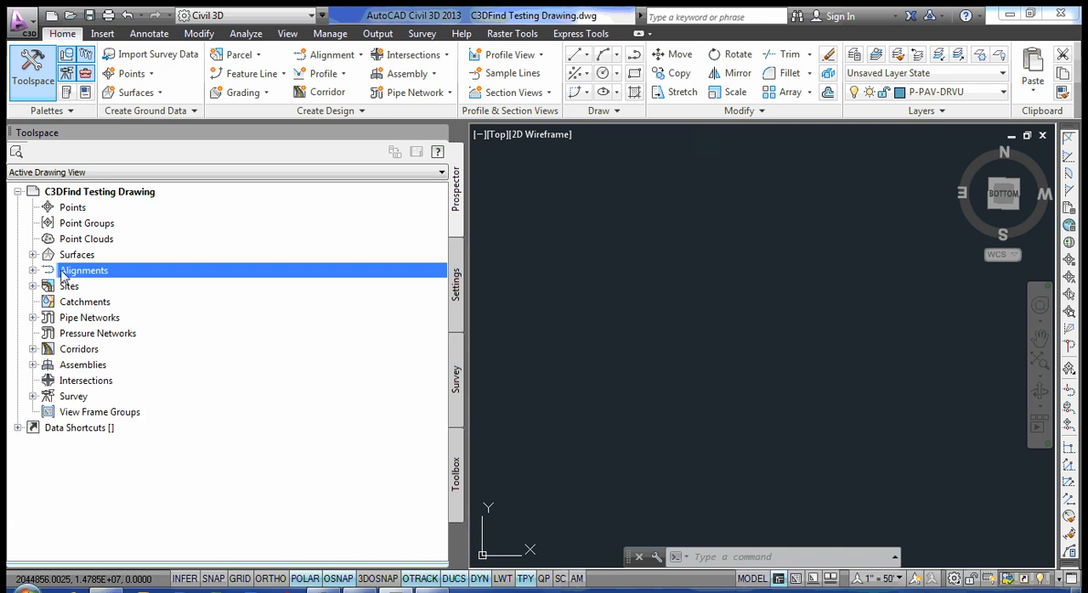
{"action": "left_click", "coordinate": [33, 254]}
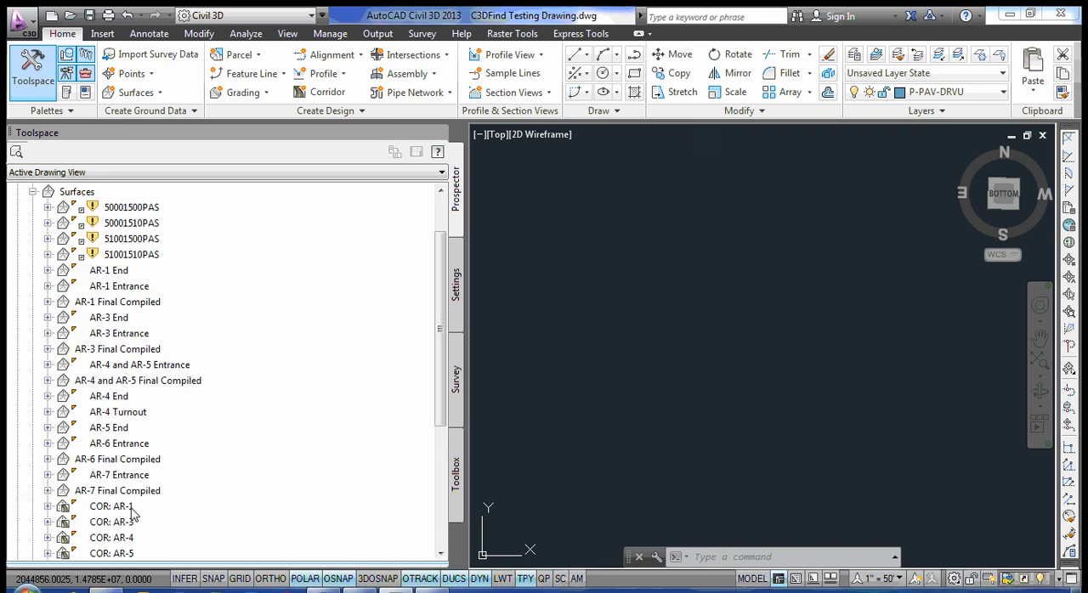
{"action": "left_click", "coordinate": [34, 192]}
{"action": "left_click", "coordinate": [168, 272]}
Examine the AR-1 assemblies, from Crown no Channels to Inslope Right with Channel, then collapse the assembly list.
{"action": "left_click", "coordinate": [33, 364]}
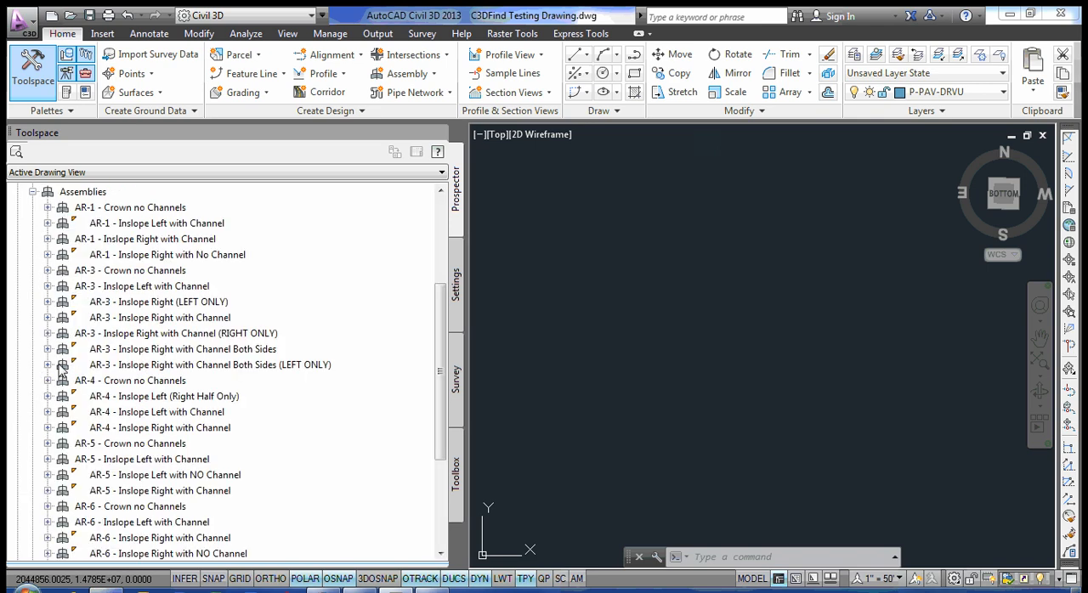
{"action": "scroll", "coordinate": [179, 325], "scroll_direction": "up", "scroll_amount": 1}
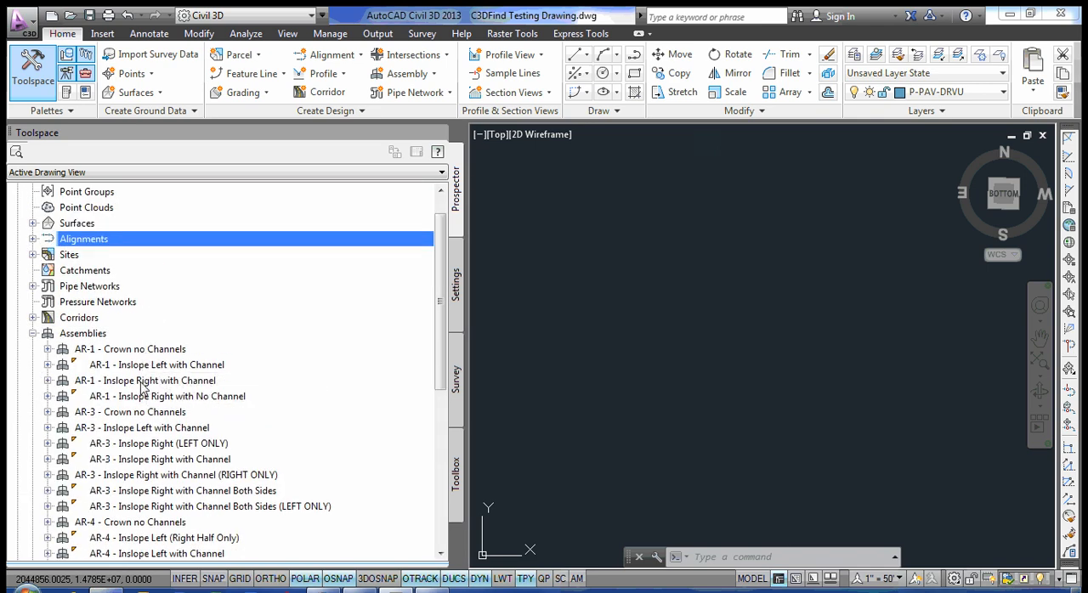
{"action": "left_click", "coordinate": [95, 351]}
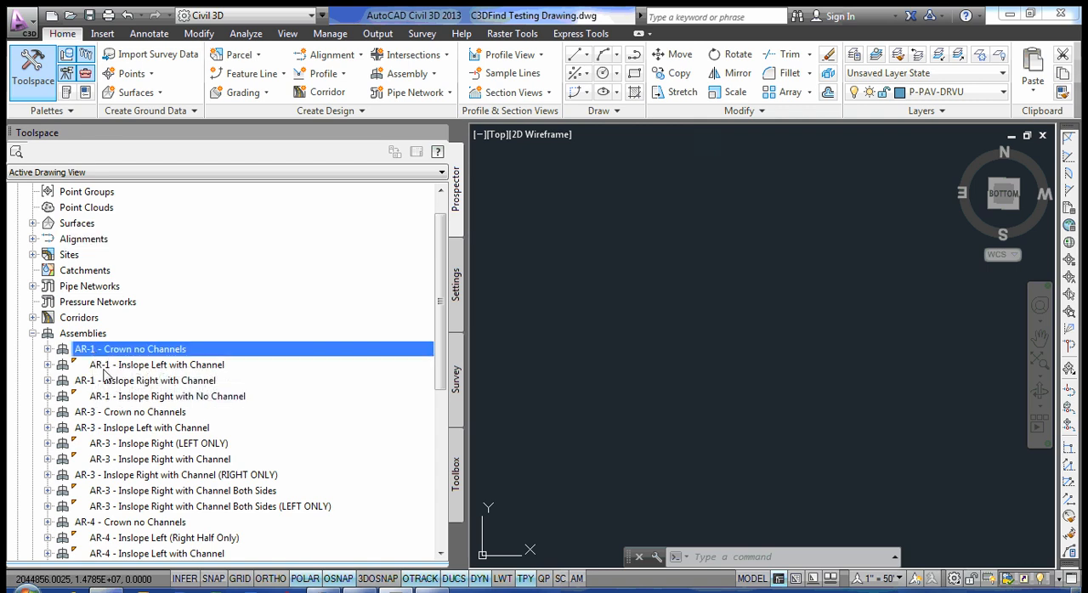
{"action": "left_click", "coordinate": [103, 369]}
{"action": "left_click", "coordinate": [89, 384]}
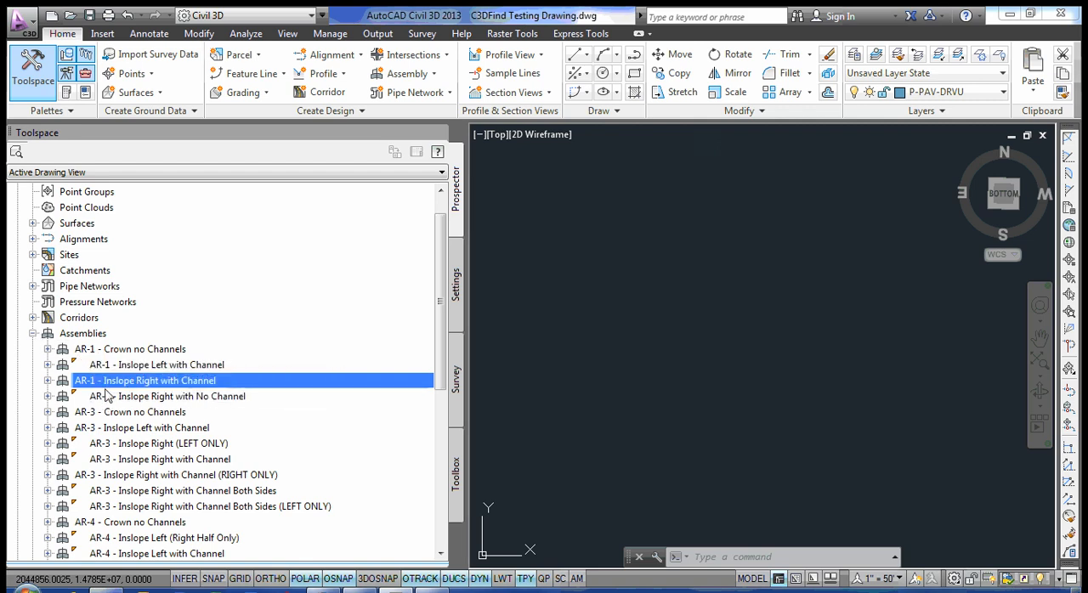
{"action": "double_click", "coordinate": [46, 337]}
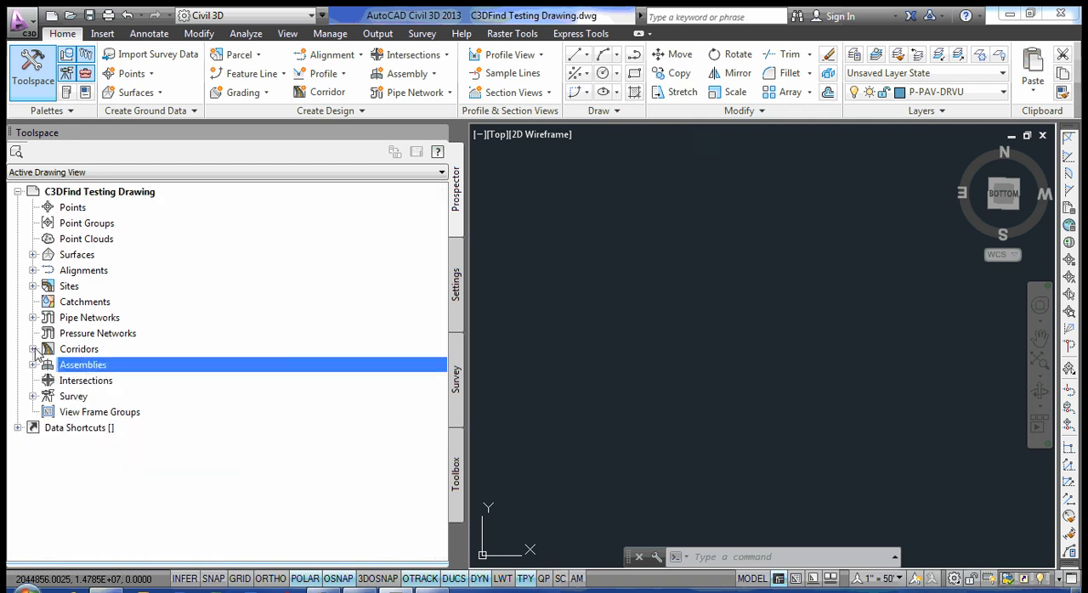
Open the alignment properties of the AR-1 centerline alignment.
{"action": "left_click", "coordinate": [33, 349]}
{"action": "left_click", "coordinate": [33, 349]}
{"action": "left_click", "coordinate": [33, 271]}
{"action": "left_click", "coordinate": [75, 287]}
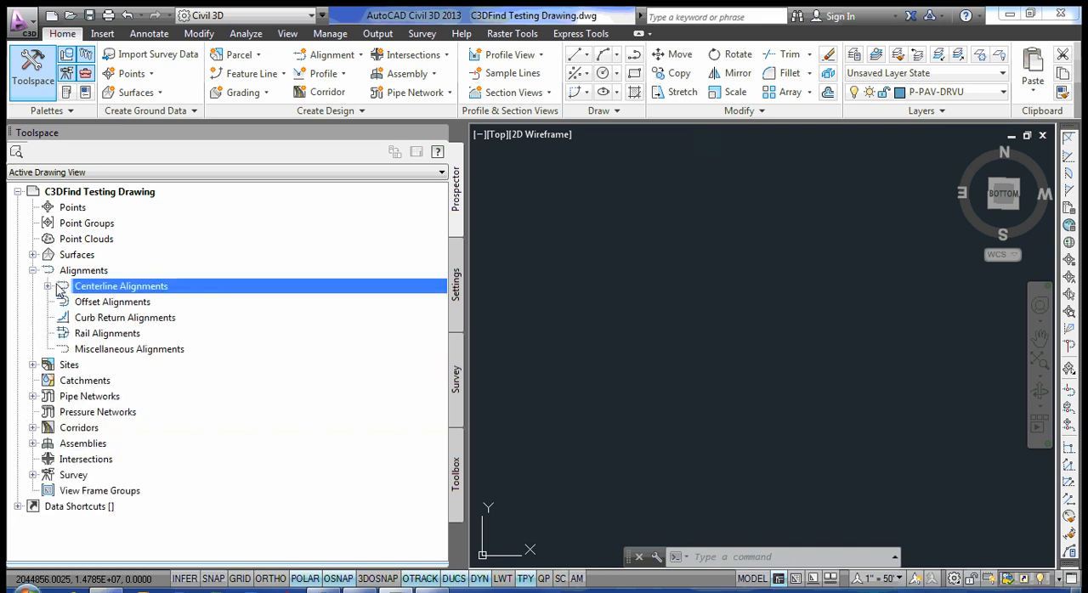
{"action": "left_click", "coordinate": [49, 287]}
{"action": "right_click", "coordinate": [116, 302]}
{"action": "left_click", "coordinate": [160, 309]}
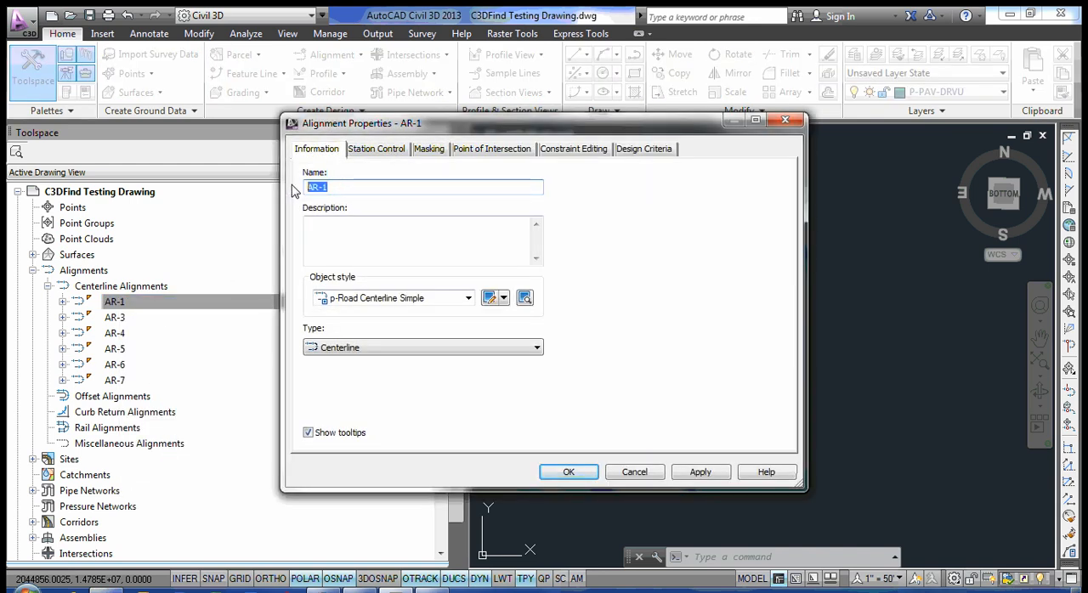
Inspect the alignment's name and description fields, cancel the properties dialog and collapse the alignments branch.
{"action": "left_click", "coordinate": [325, 237]}
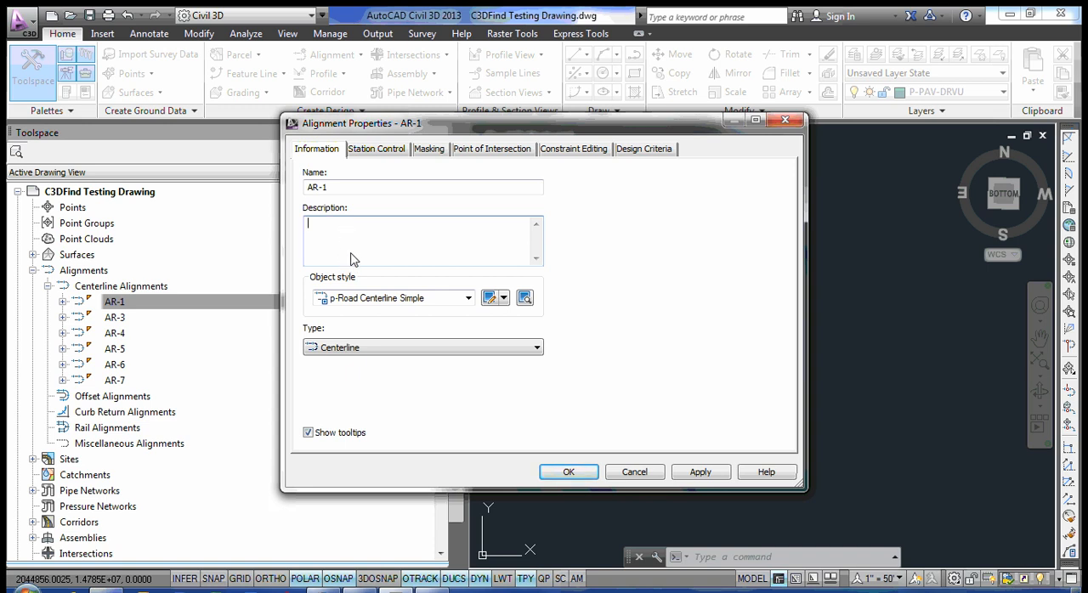
{"action": "left_click", "coordinate": [335, 191]}
{"action": "double_click", "coordinate": [310, 188]}
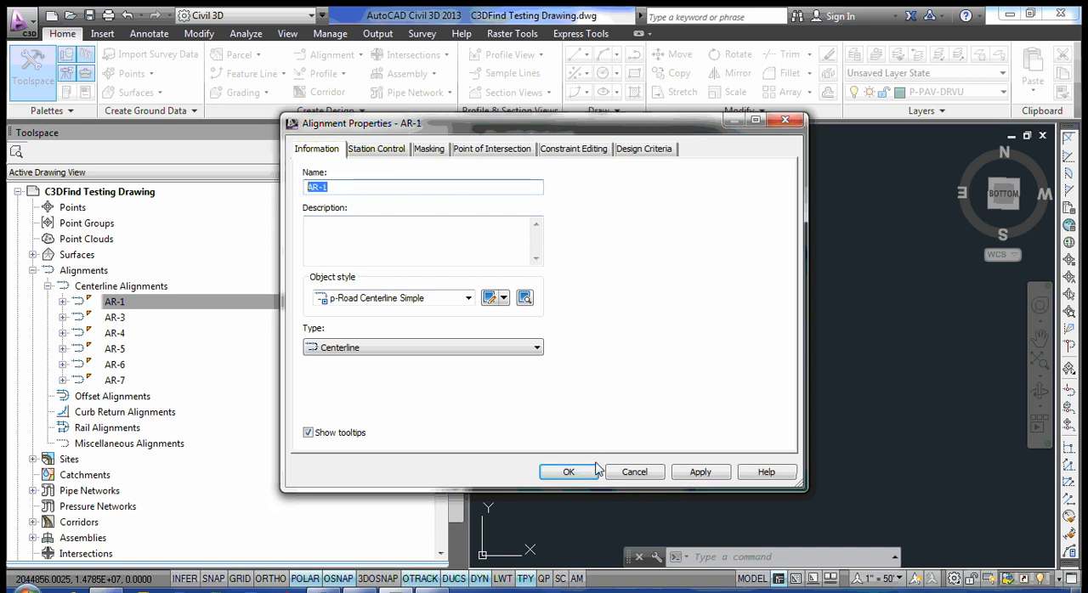
{"action": "left_click", "coordinate": [627, 472]}
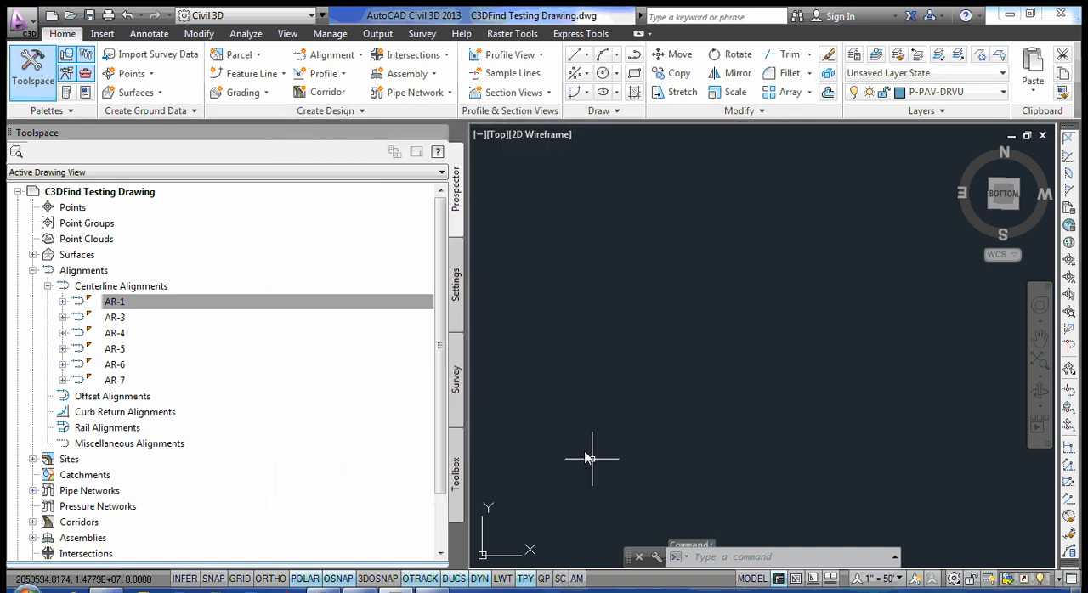
{"action": "left_click", "coordinate": [48, 286]}
{"action": "left_click", "coordinate": [32, 271]}
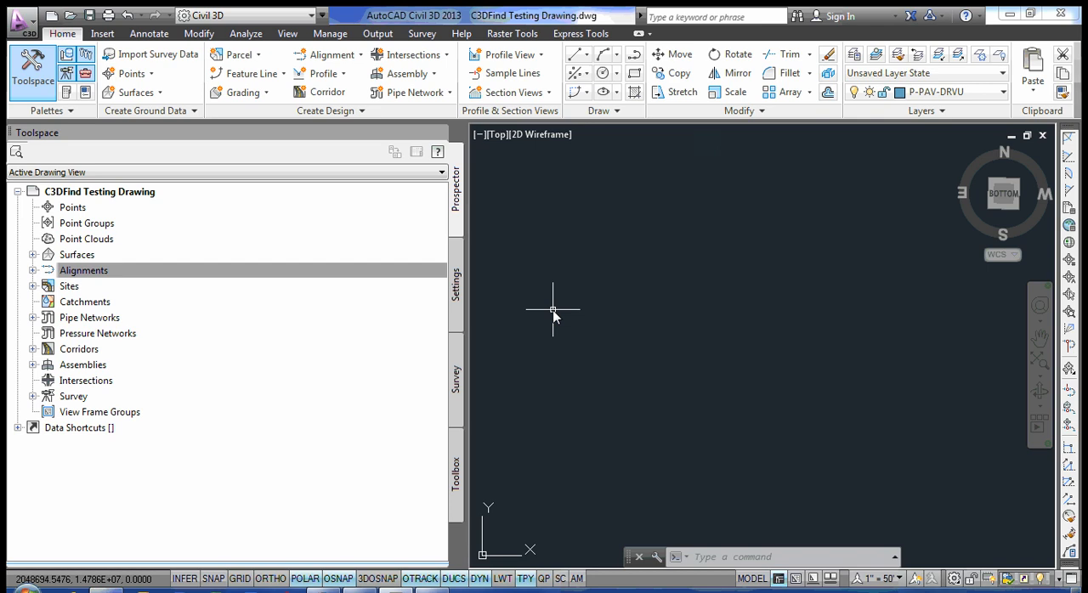
Run the RTCL_C3DFIND command and open the help for its Civil 3D Find/Replace dialog.
{"action": "type", "text": "RTCL_C3DFIND"}
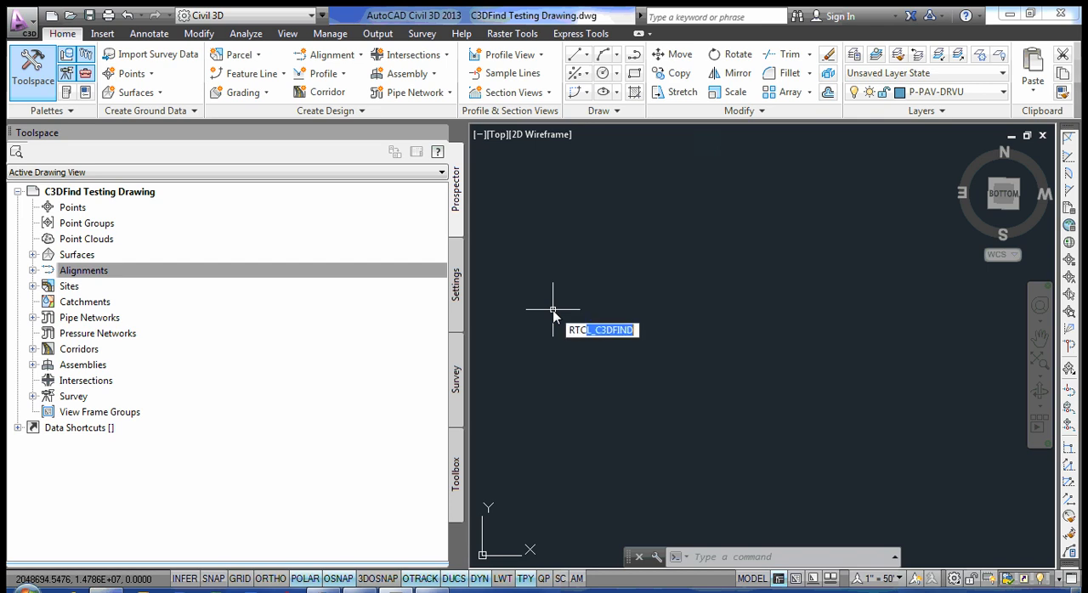
{"action": "key", "text": "Return"}
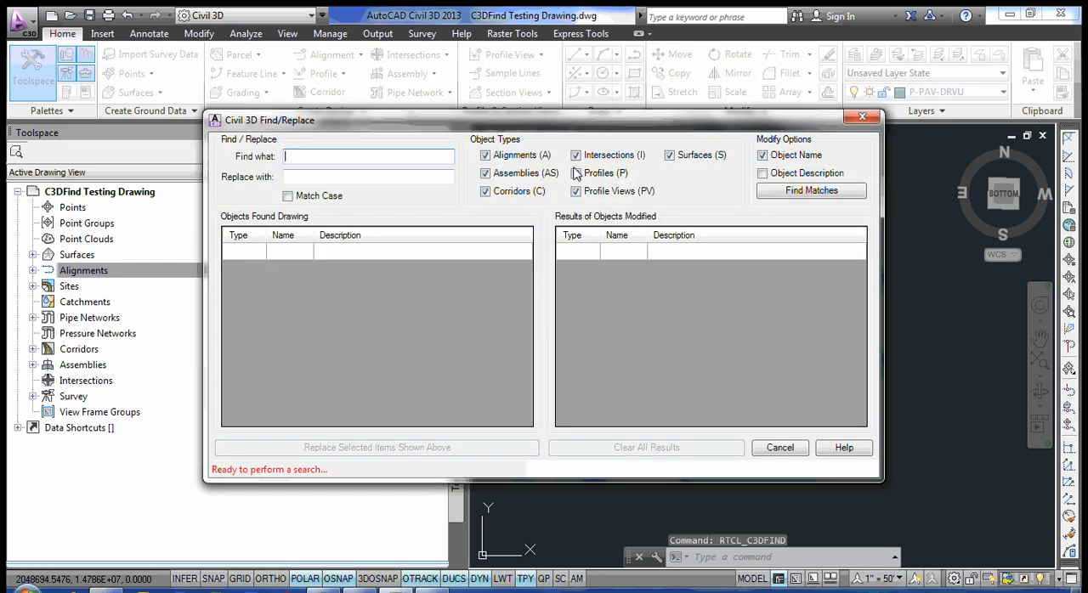
{"action": "left_click_drag", "start_coordinate": [539, 127], "coordinate": [539, 162]}
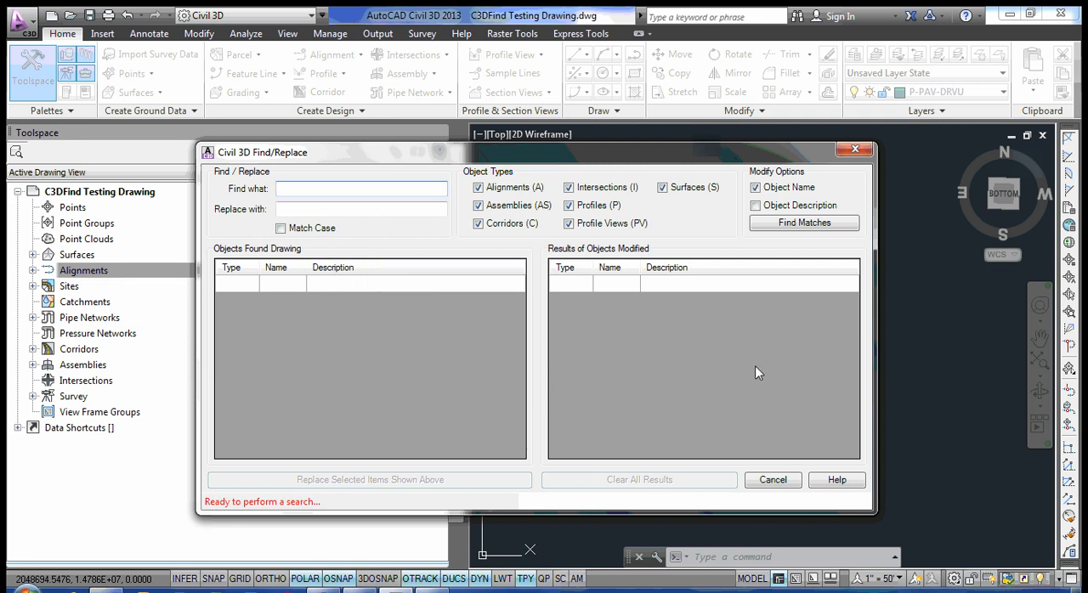
{"action": "left_click", "coordinate": [838, 480]}
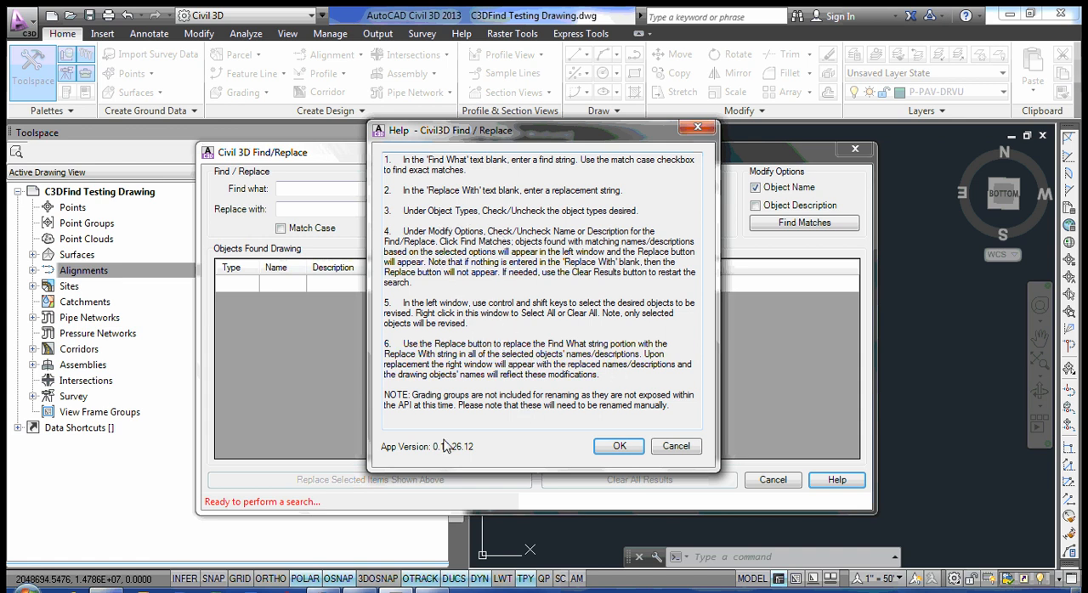
Close the help and find objects whose names contain AR-1, with AR-50 as the replacement text.
{"action": "left_click", "coordinate": [620, 447]}
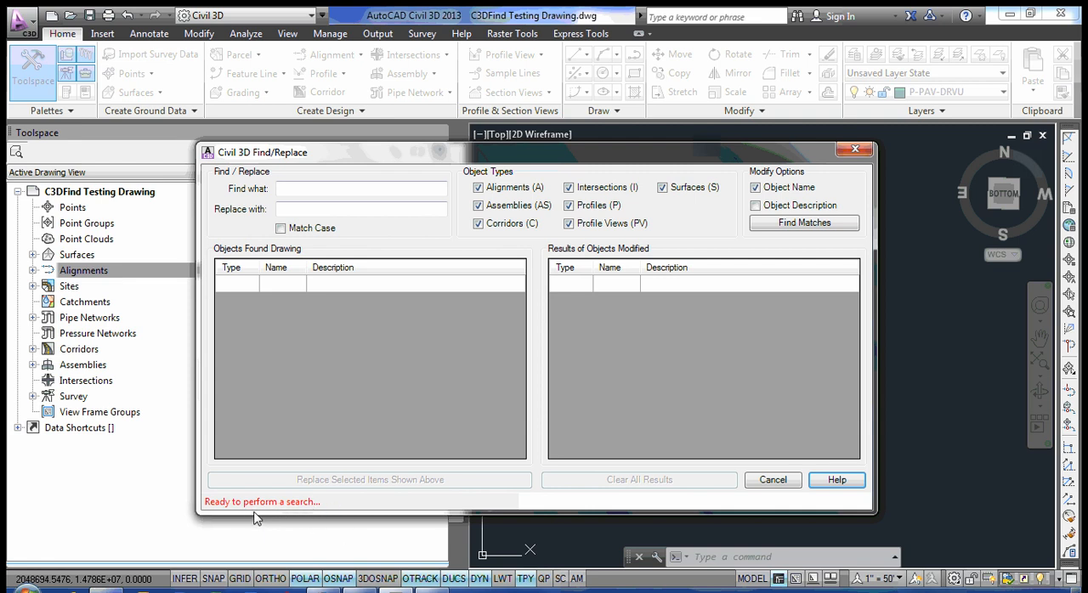
{"action": "left_click", "coordinate": [322, 188]}
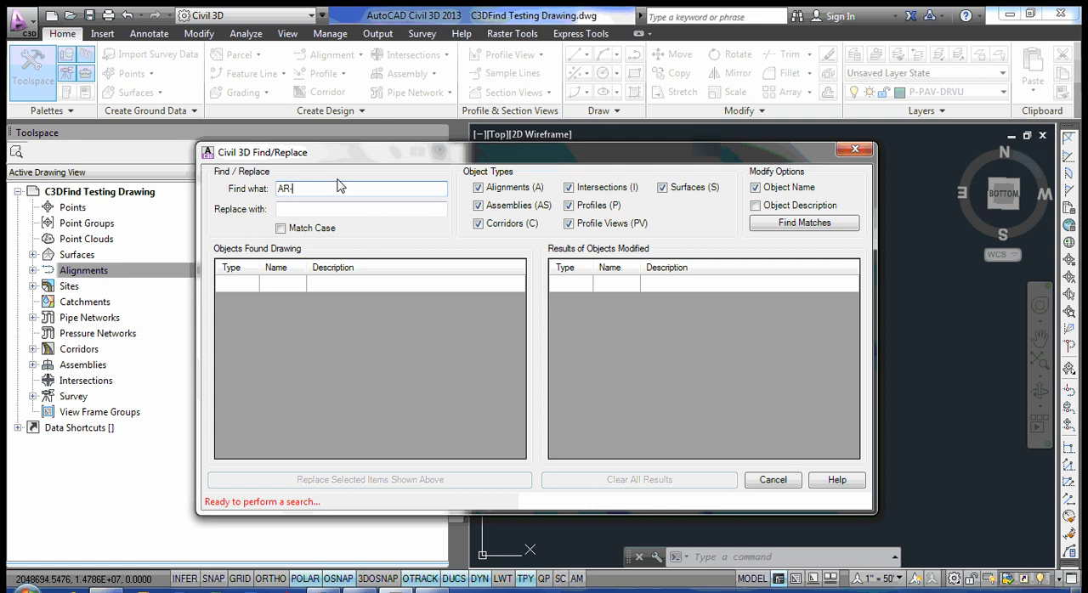
{"action": "left_click", "coordinate": [288, 212]}
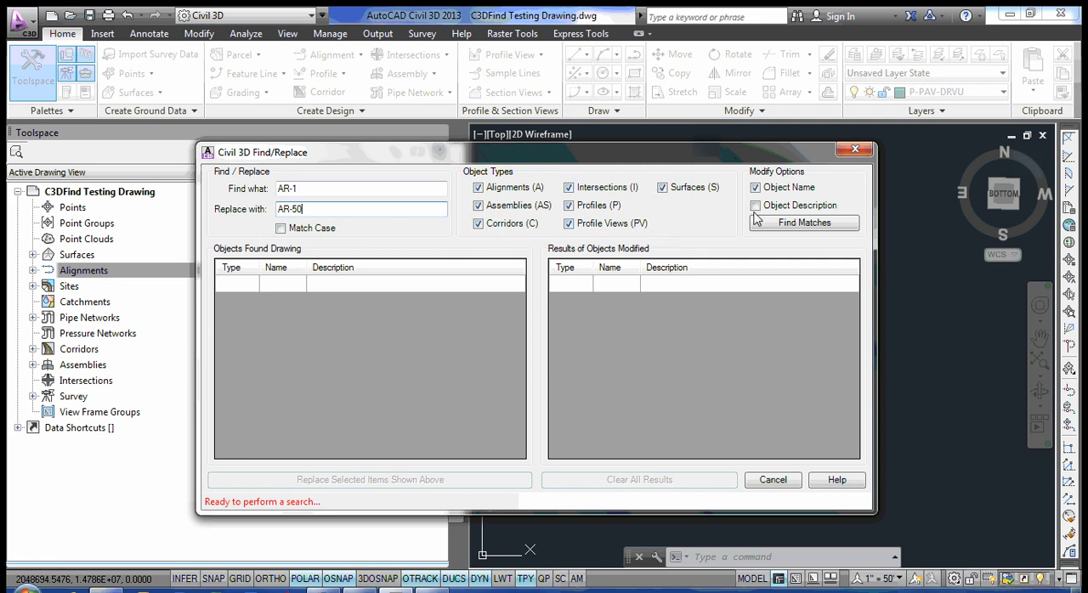
{"action": "left_click", "coordinate": [810, 225]}
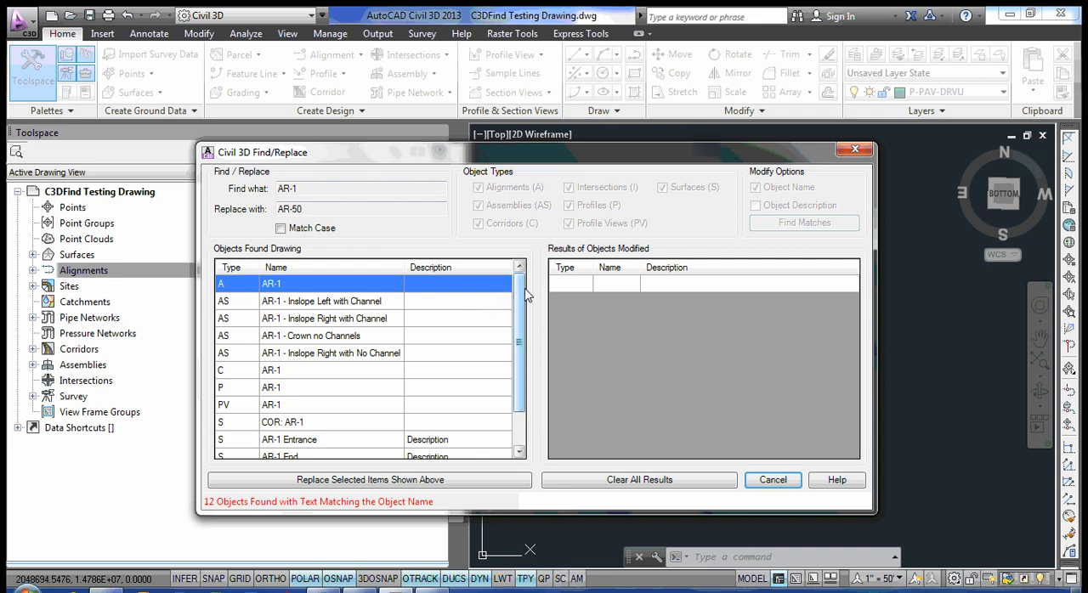
Replace AR-1 with AR-50 for the Inslope Left with Channel and Crown no Channels assemblies, the corridor and the profile, then clear the results and close the dialog.
{"action": "mouse_move", "coordinate": [522, 283]}
{"action": "left_mouse_down"}
{"action": "mouse_move", "coordinate": [523, 328]}
{"action": "mouse_move", "coordinate": [522, 274]}
{"action": "mouse_move", "coordinate": [525, 317]}
{"action": "mouse_move", "coordinate": [524, 289]}
{"action": "left_mouse_up"}
{"action": "left_click", "coordinate": [292, 285]}
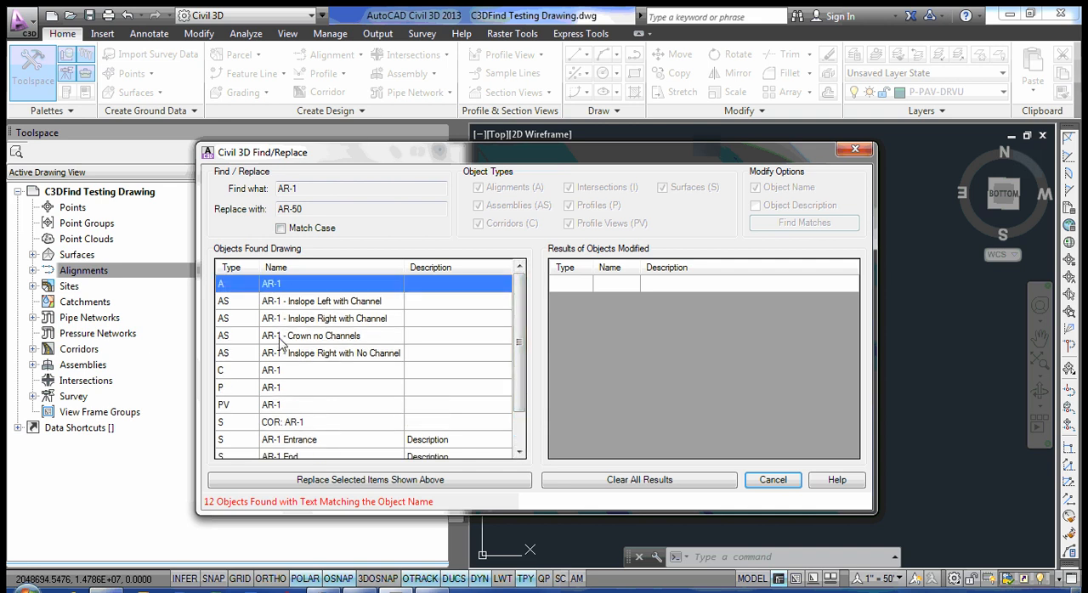
{"action": "mouse_move", "coordinate": [525, 338]}
{"action": "left_mouse_down"}
{"action": "mouse_move", "coordinate": [527, 420]}
{"action": "mouse_move", "coordinate": [529, 336]}
{"action": "left_mouse_up"}
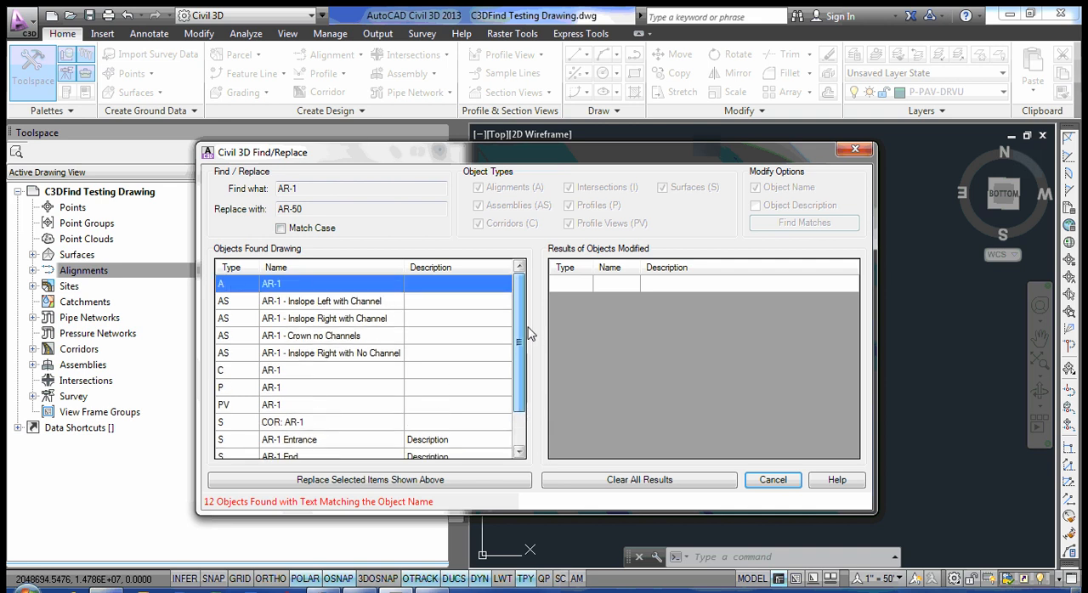
{"action": "mouse_move", "coordinate": [530, 329]}
{"action": "left_mouse_down"}
{"action": "mouse_move", "coordinate": [530, 345]}
{"action": "mouse_move", "coordinate": [533, 317]}
{"action": "left_mouse_up"}
{"action": "left_click", "coordinate": [320, 304]}
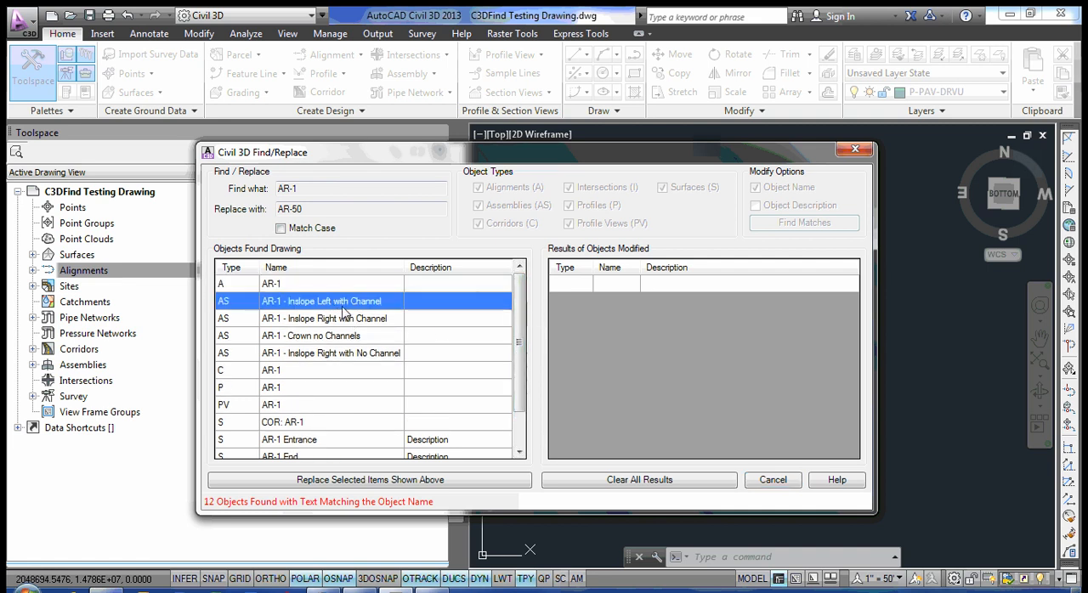
{"action": "left_click", "coordinate": [338, 336], "text": "ctrl"}
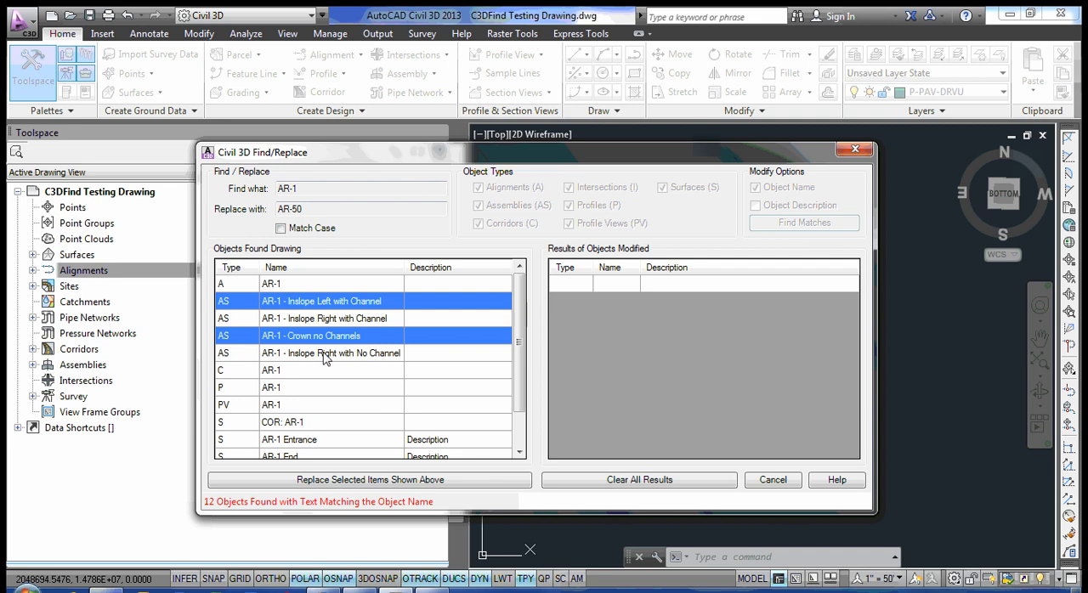
{"action": "left_click", "coordinate": [312, 371], "text": "ctrl"}
{"action": "left_click", "coordinate": [315, 388], "text": "ctrl"}
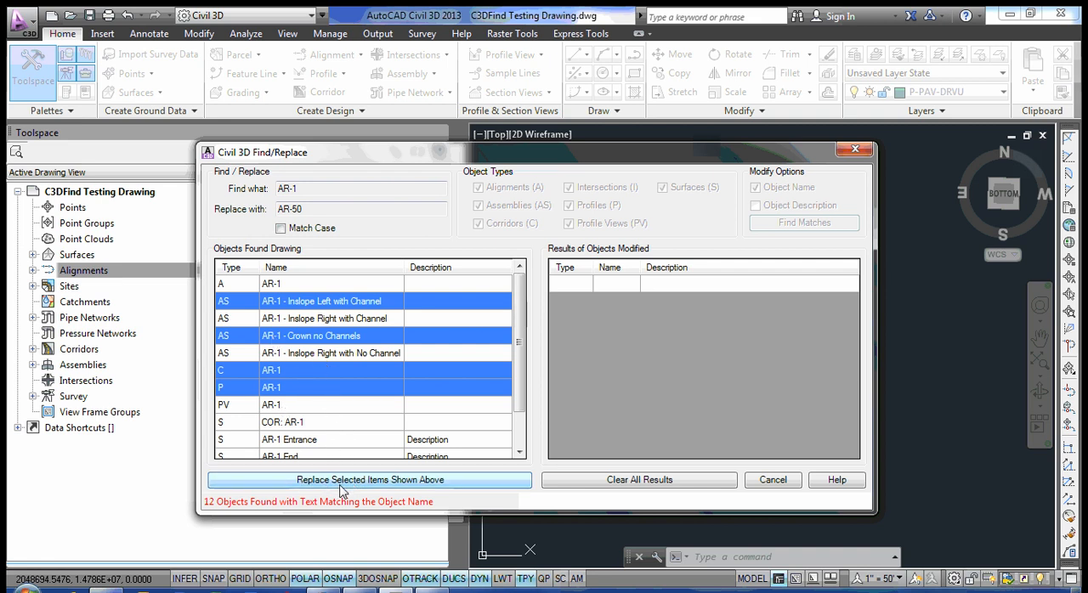
{"action": "left_click", "coordinate": [371, 481]}
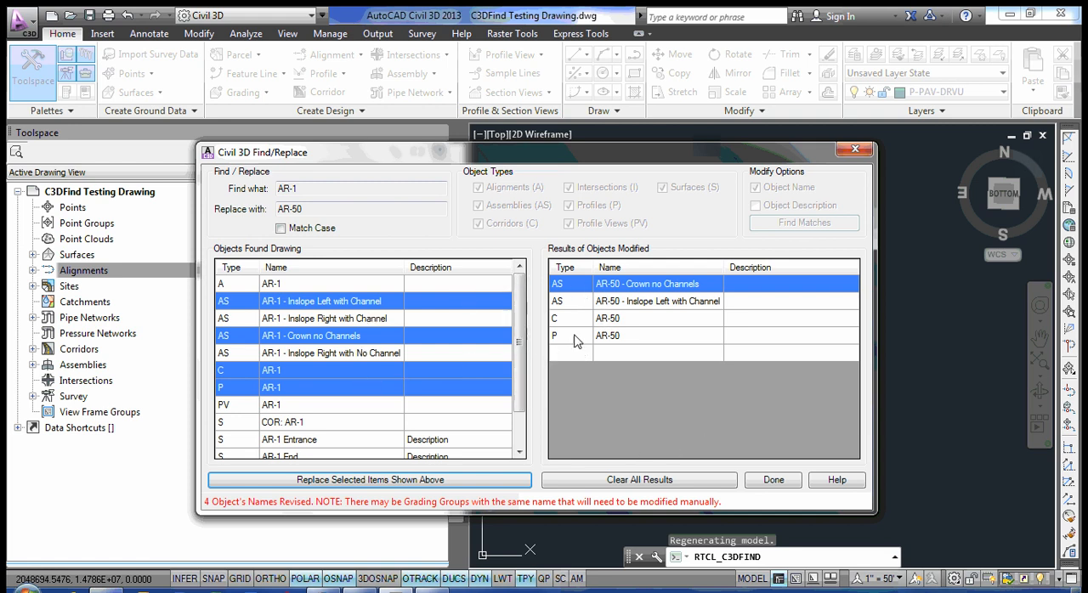
{"action": "left_click", "coordinate": [618, 481]}
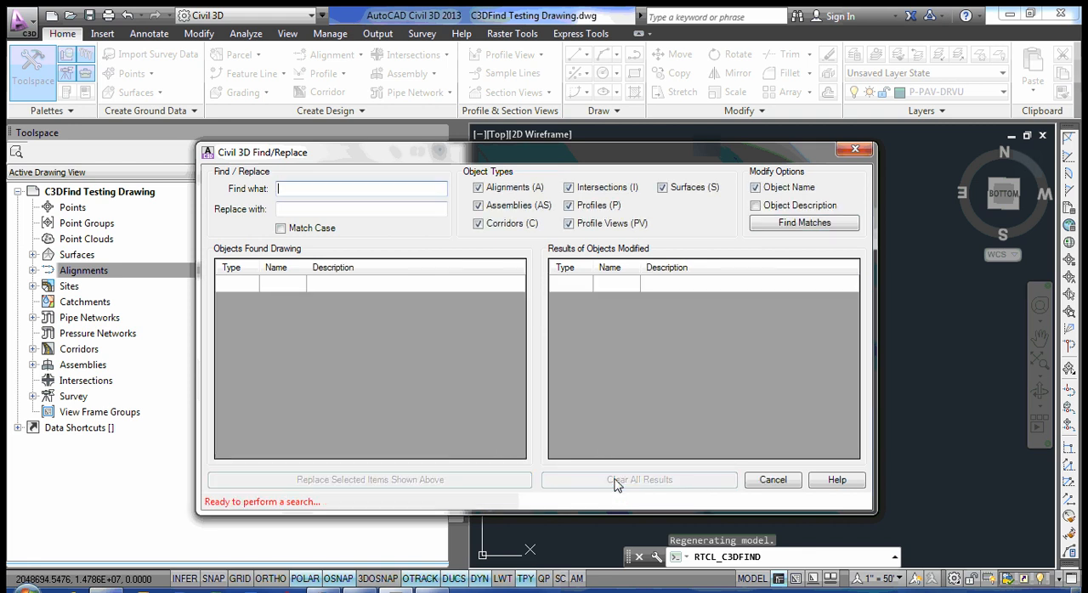
{"action": "left_click", "coordinate": [772, 481]}
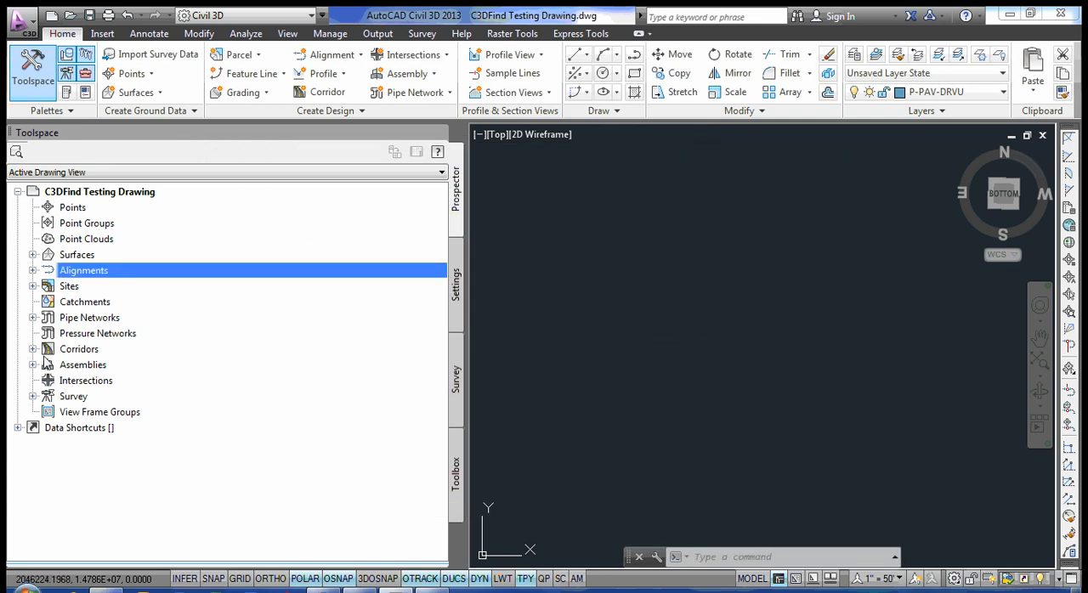
Check the names of the AR-50 and AR-1 assemblies in the drawing tree, then collapse the assembly list.
{"action": "left_click", "coordinate": [33, 365]}
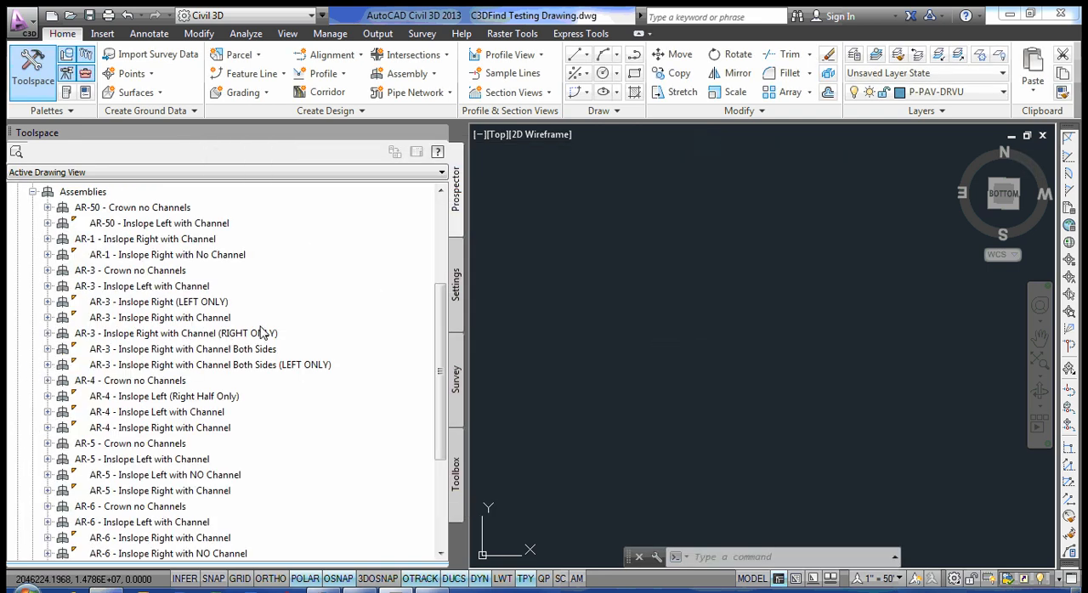
{"action": "left_click", "coordinate": [101, 210]}
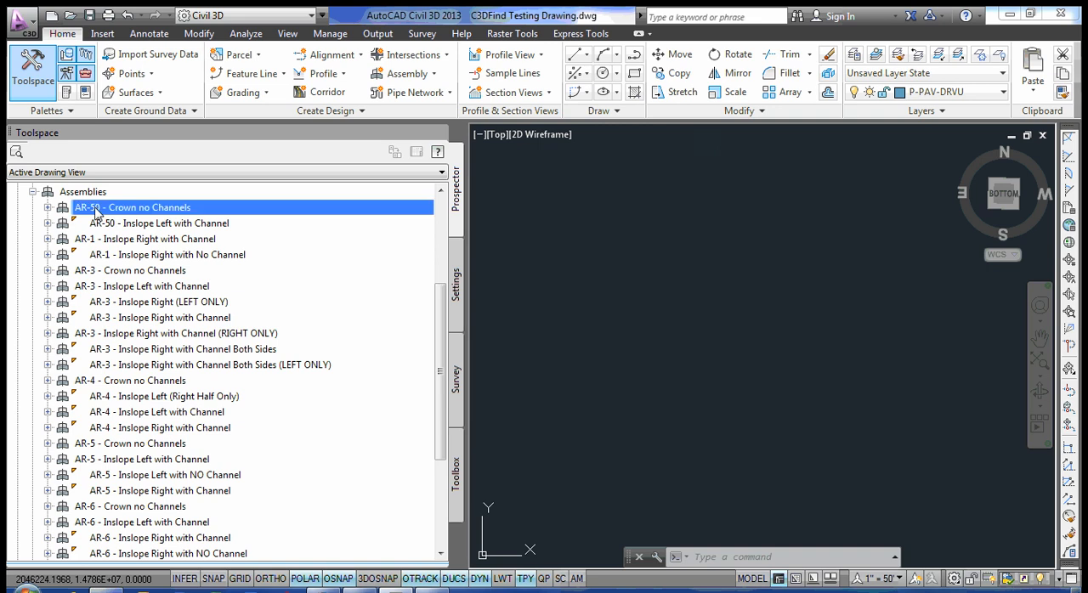
{"action": "left_click", "coordinate": [119, 227]}
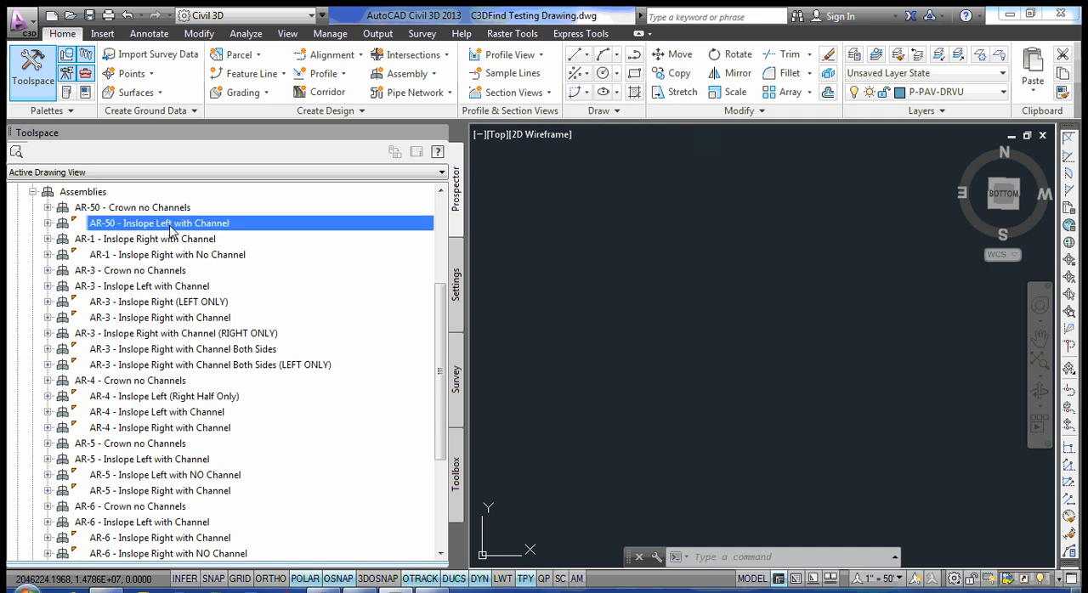
{"action": "left_click", "coordinate": [100, 245]}
{"action": "left_click", "coordinate": [102, 255]}
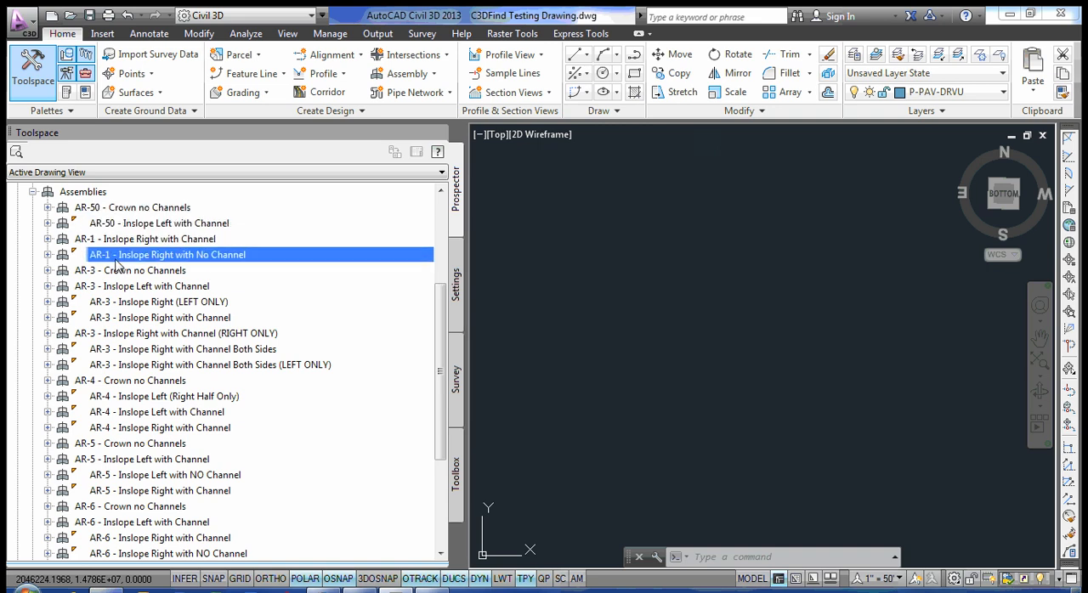
{"action": "left_click", "coordinate": [32, 192]}
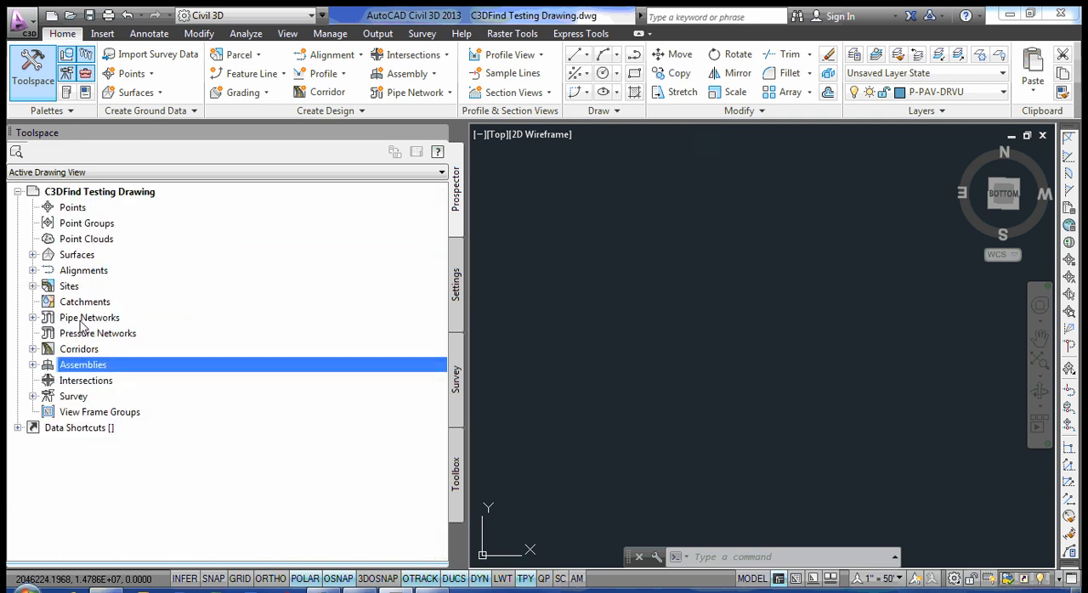
Check the AR-50 corridor's name in the drawing tree and collapse the corridor list.
{"action": "left_click", "coordinate": [33, 349]}
{"action": "left_click", "coordinate": [123, 371]}
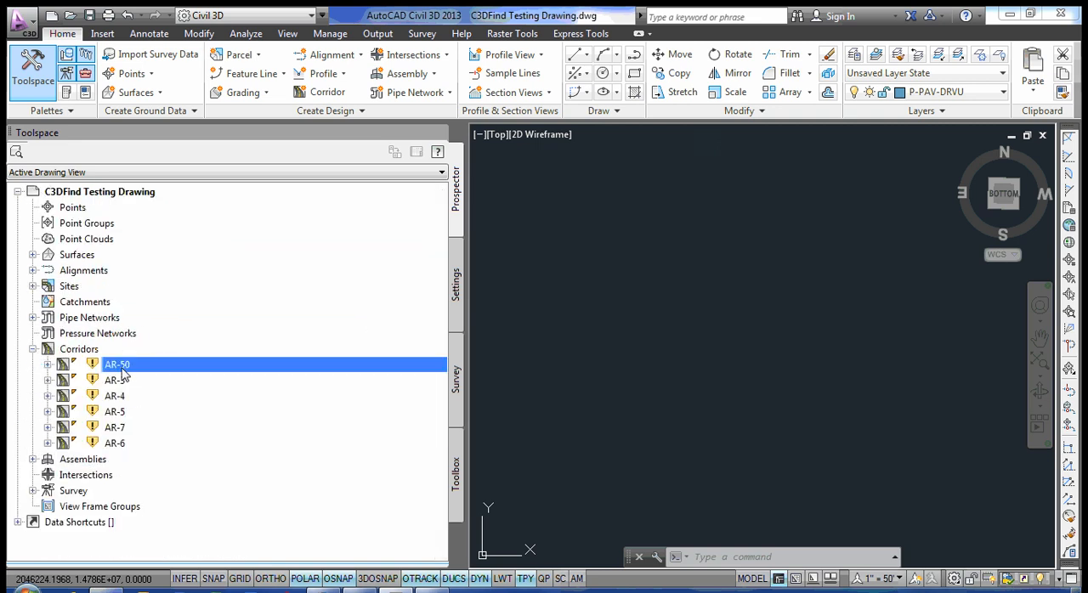
{"action": "left_click", "coordinate": [34, 350]}
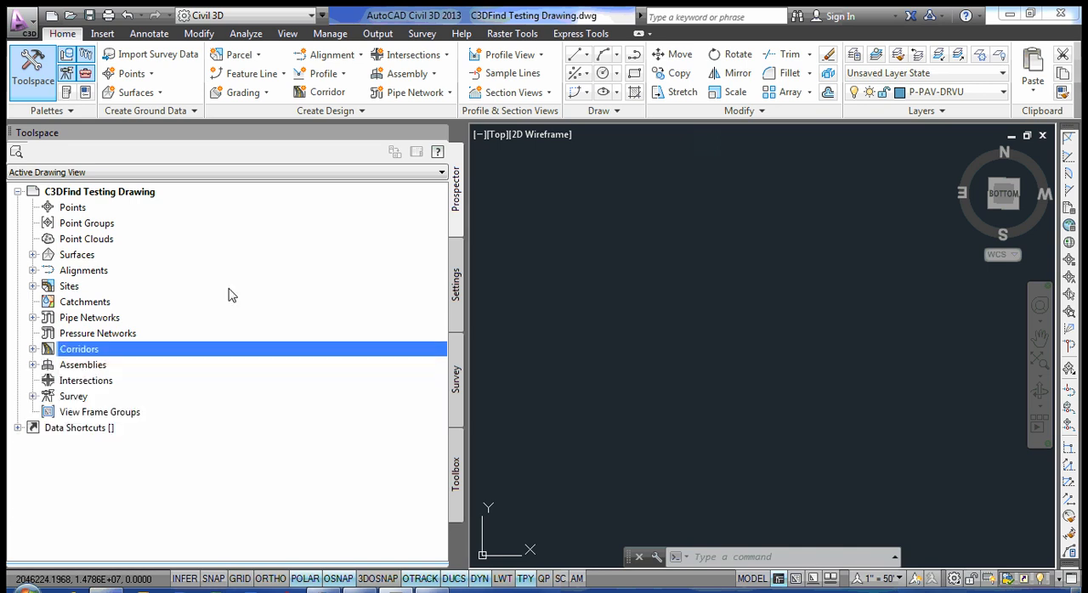
Run RTCL_C3DFIND again and find object names matching AR-1, with AR-50 as the replacement text.
{"action": "type", "text": "rt"}
{"action": "key", "text": "Return"}
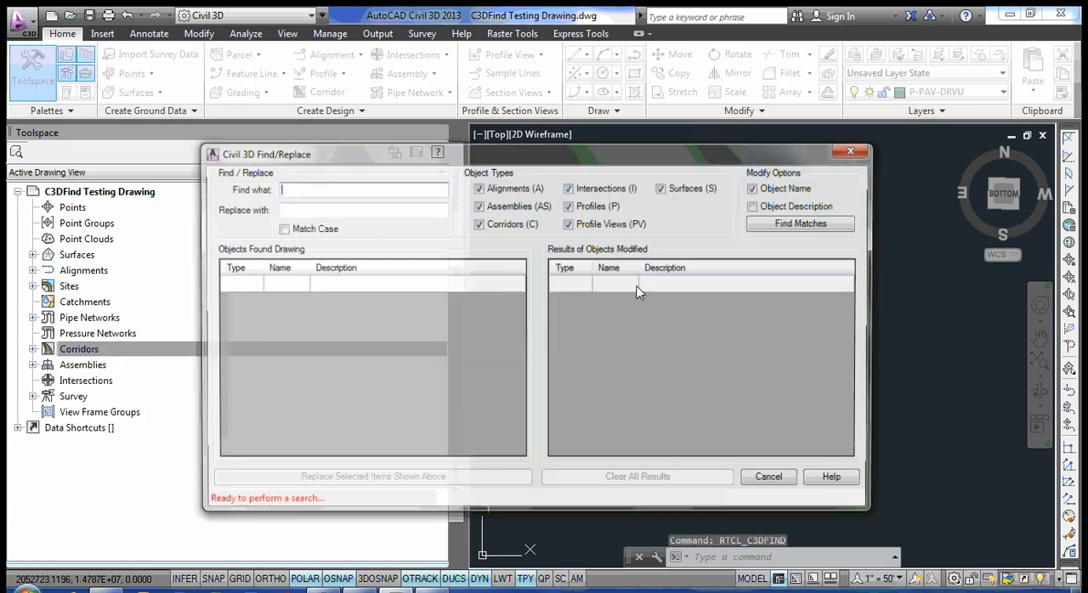
{"action": "type", "text": "AR-1"}
{"action": "left_click", "coordinate": [326, 211]}
{"action": "type", "text": "A"}
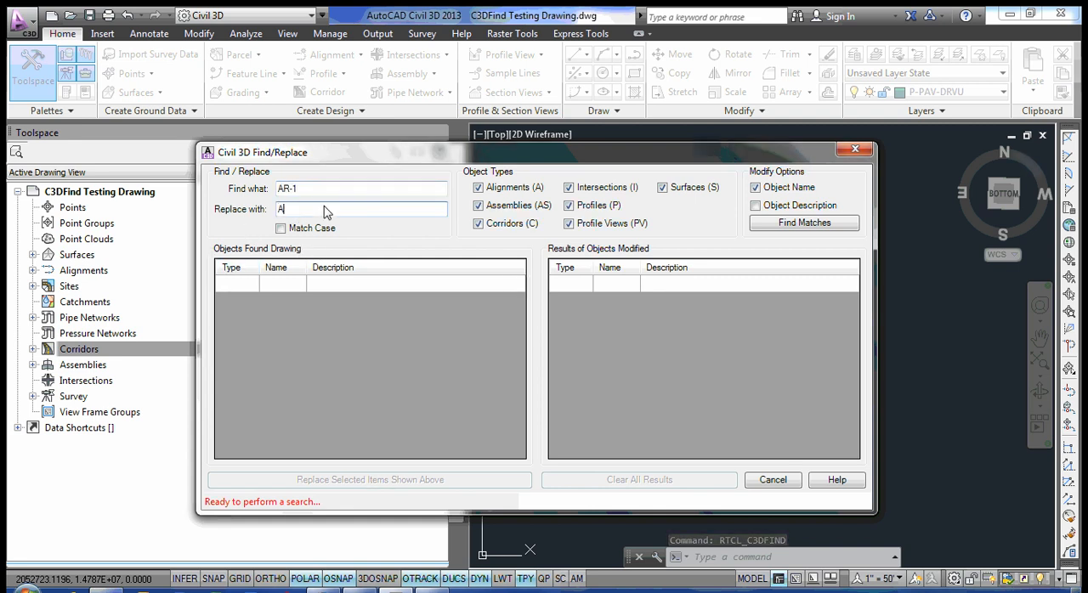
{"action": "type", "text": "R-5"}
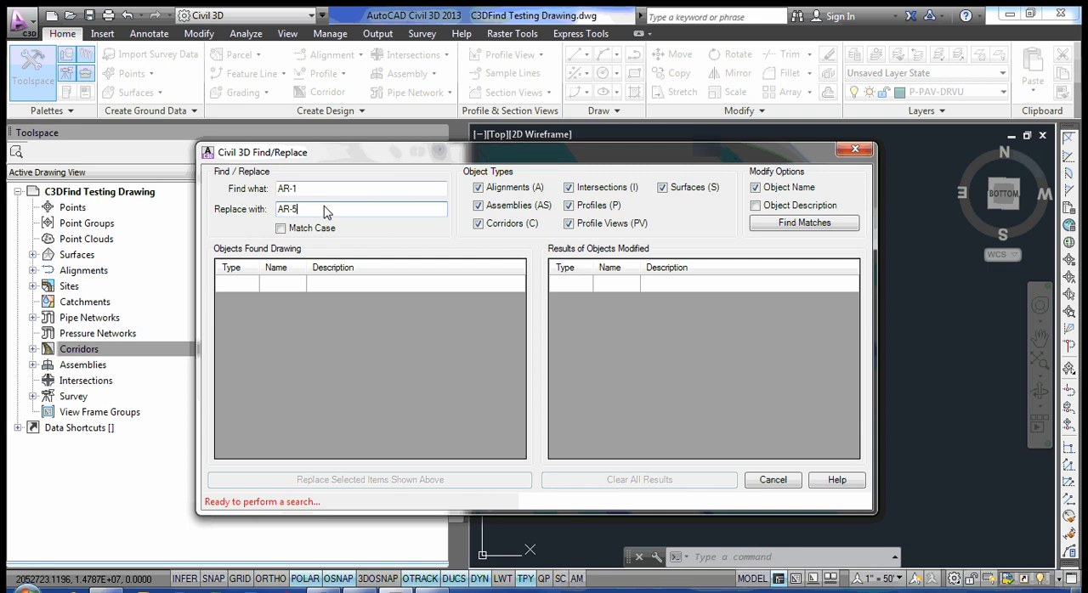
{"action": "left_click", "coordinate": [774, 226]}
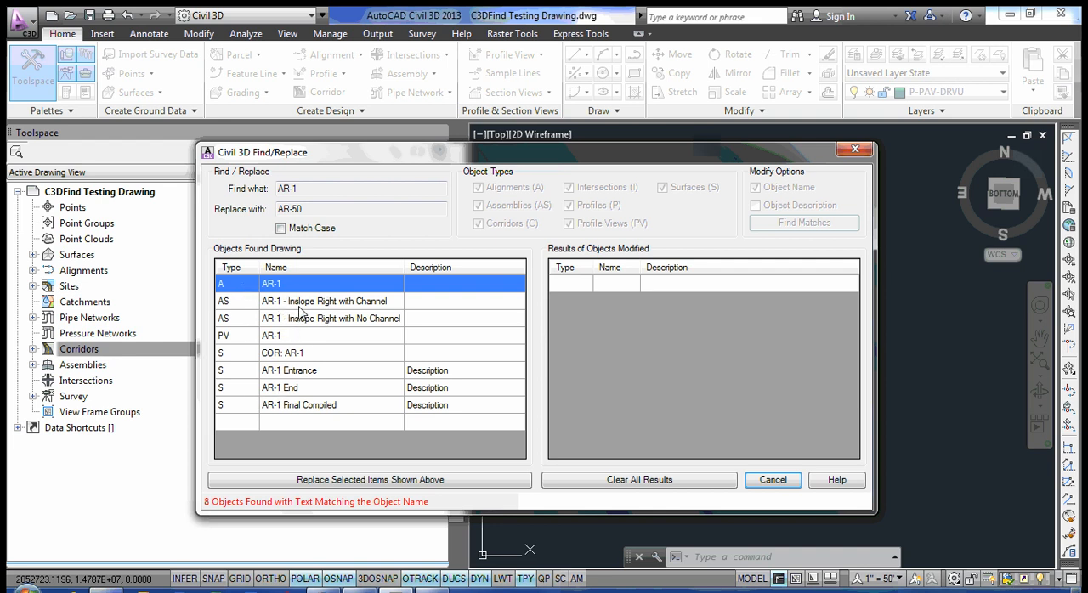
Try selecting individual matches and the whole range in the found objects list, then select all and deselect all.
{"action": "left_click", "coordinate": [301, 407], "text": "ctrl"}
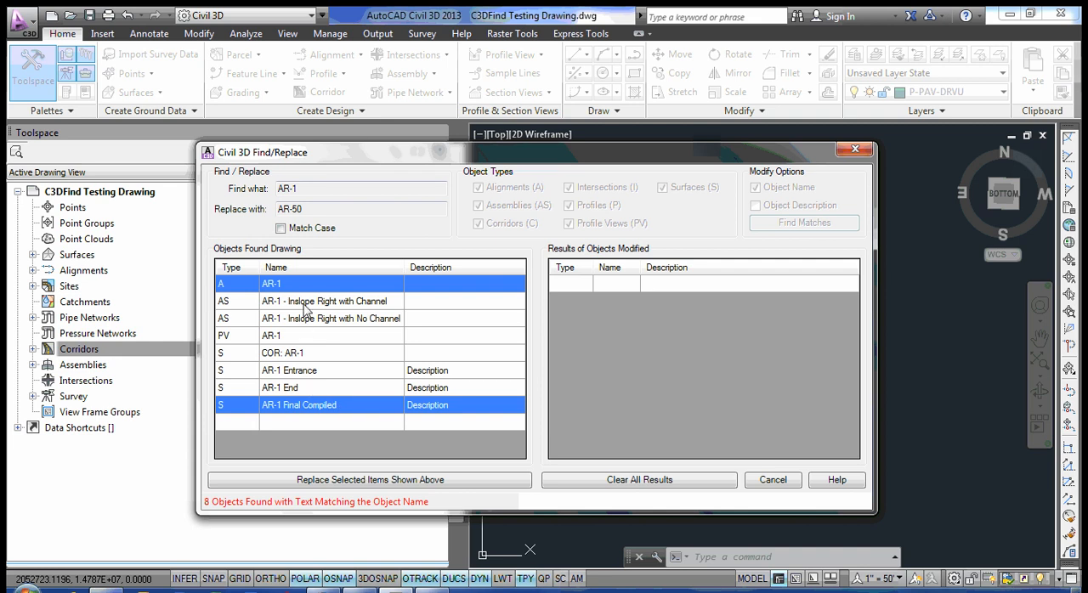
{"action": "left_click", "coordinate": [309, 289]}
{"action": "left_click", "coordinate": [313, 407], "text": "shift"}
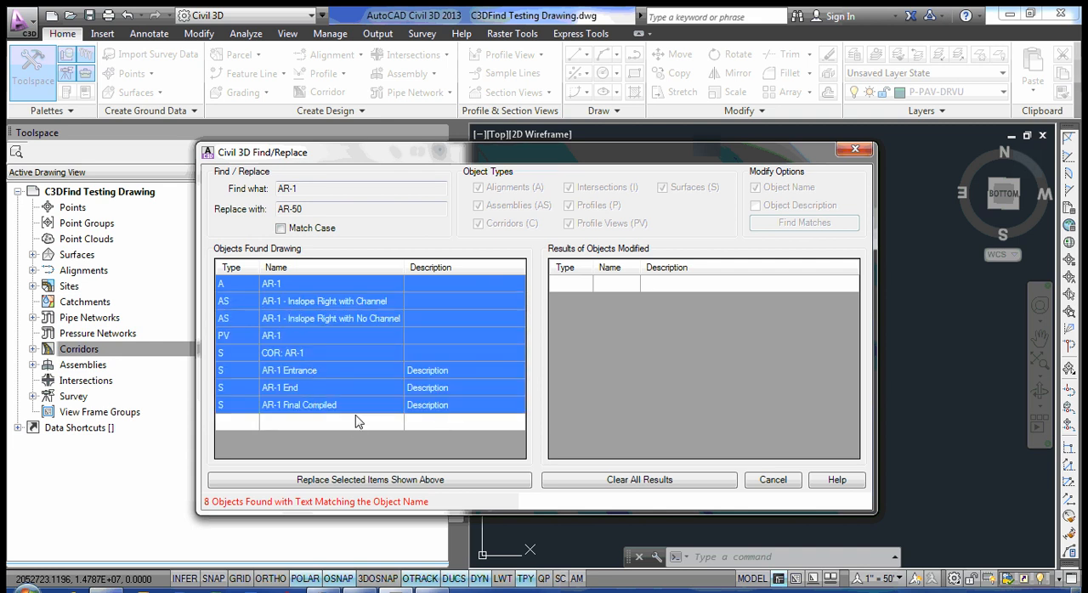
{"action": "left_click", "coordinate": [348, 372]}
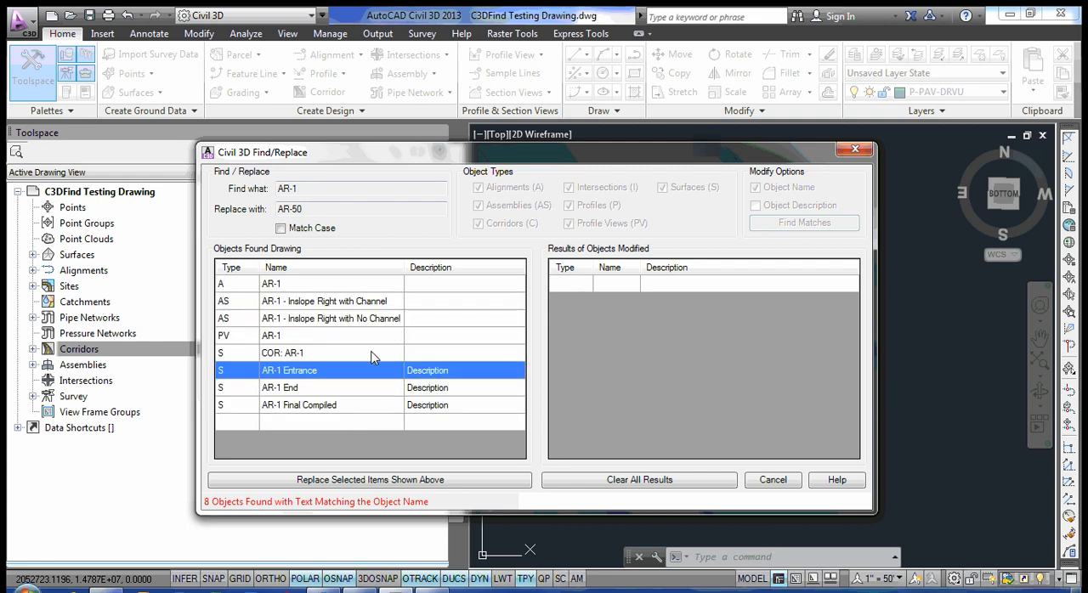
{"action": "right_click", "coordinate": [427, 306]}
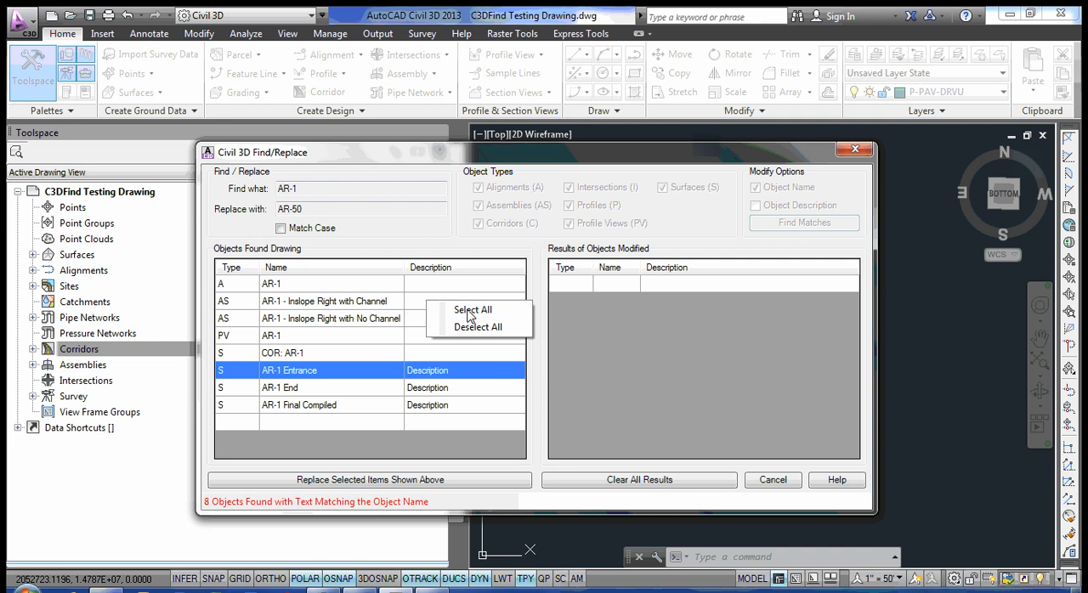
{"action": "left_click", "coordinate": [467, 309]}
{"action": "right_click", "coordinate": [435, 334]}
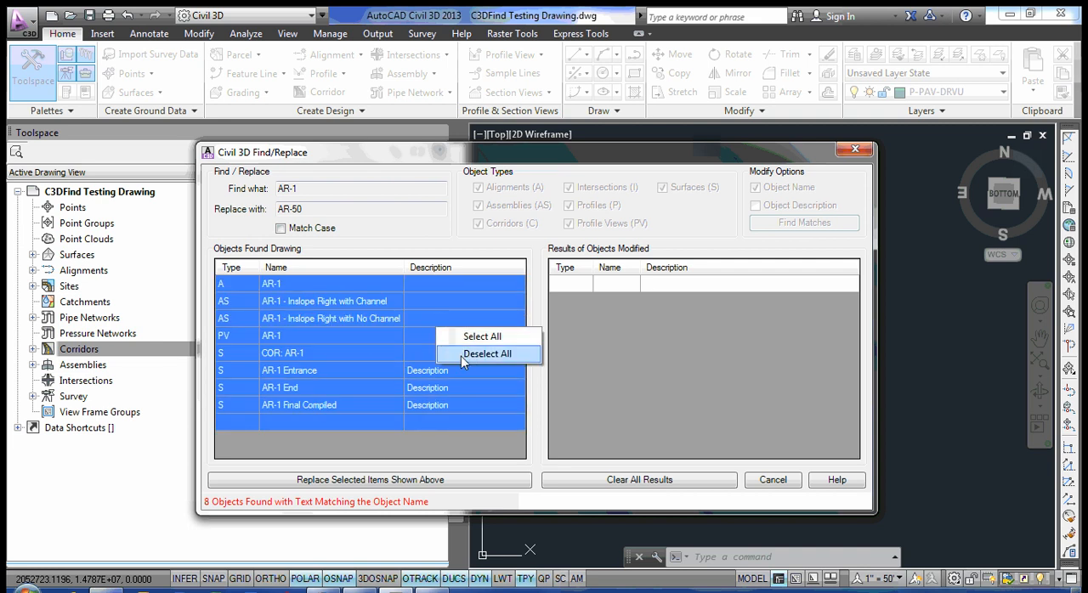
{"action": "left_click", "coordinate": [467, 355]}
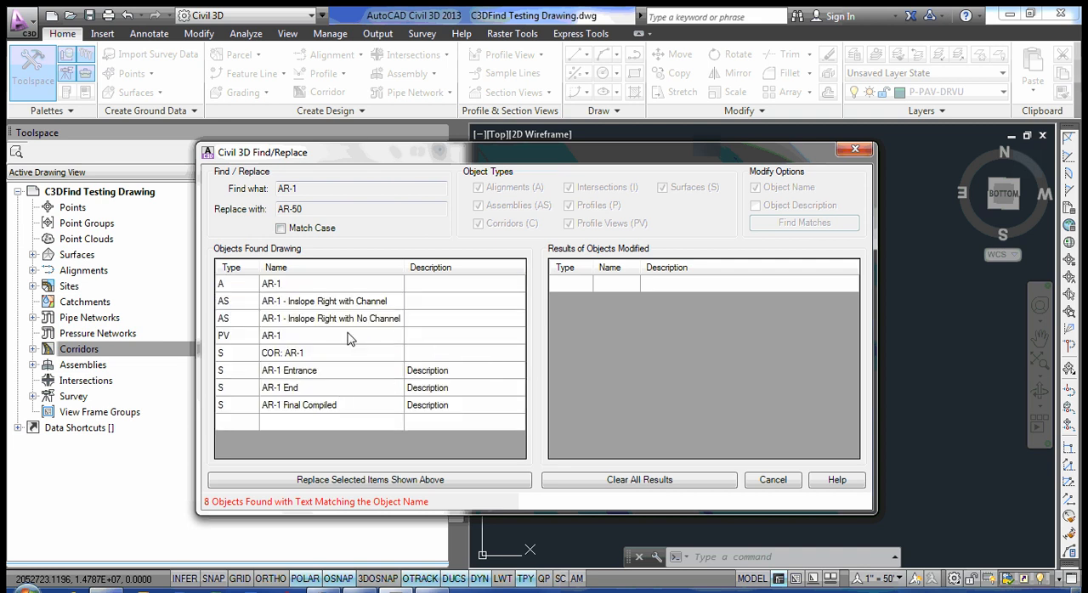
Select all found AR-1 objects, replace AR-1 with AR-50 in their names and finish the dialog.
{"action": "right_click", "coordinate": [428, 330]}
{"action": "left_click", "coordinate": [473, 335]}
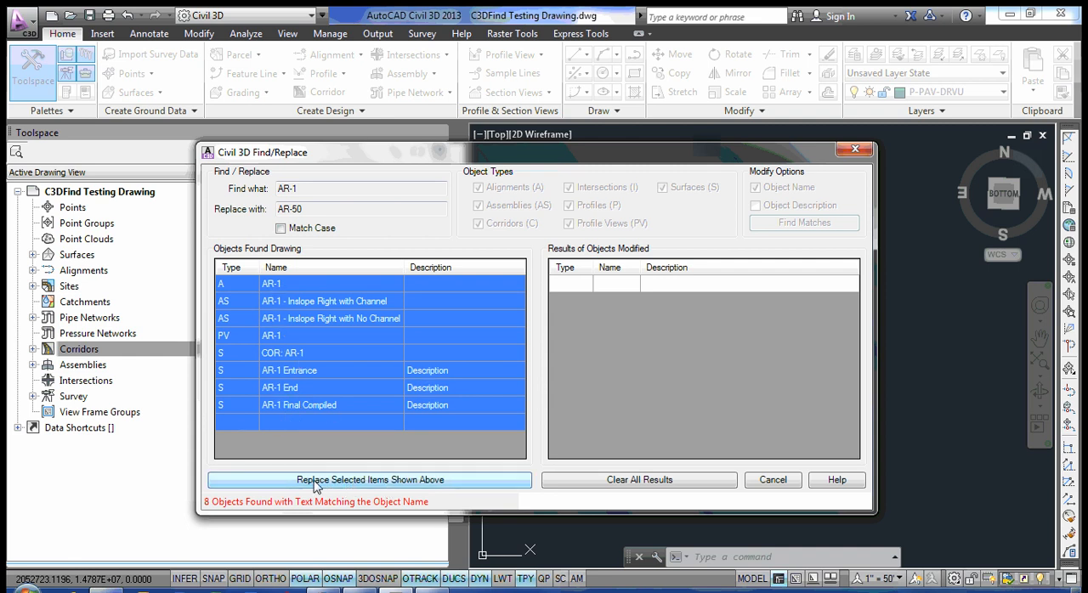
{"action": "left_click", "coordinate": [363, 481]}
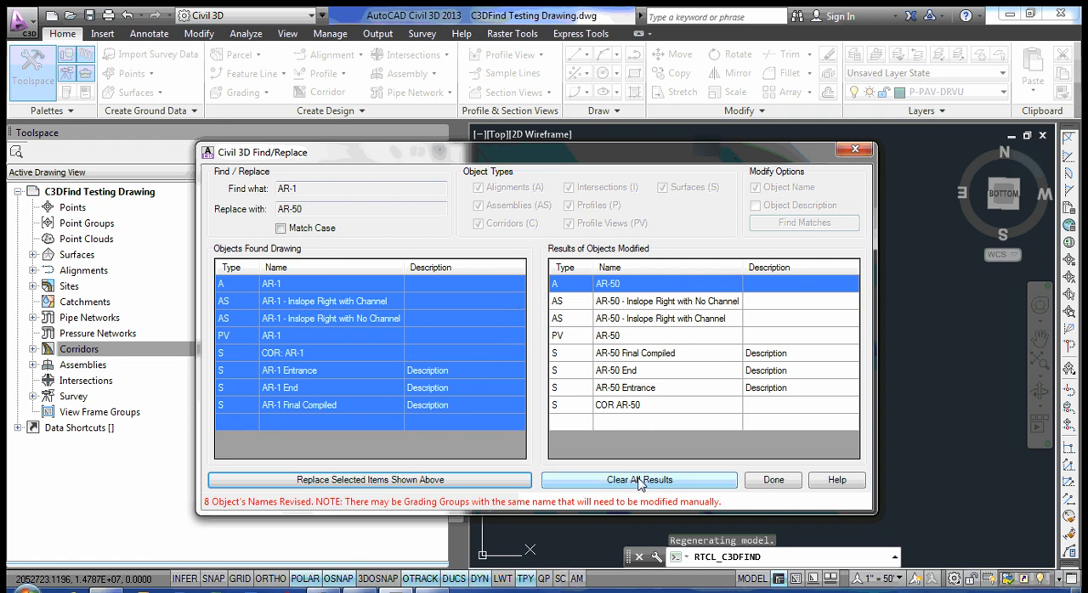
{"action": "left_click", "coordinate": [772, 481]}
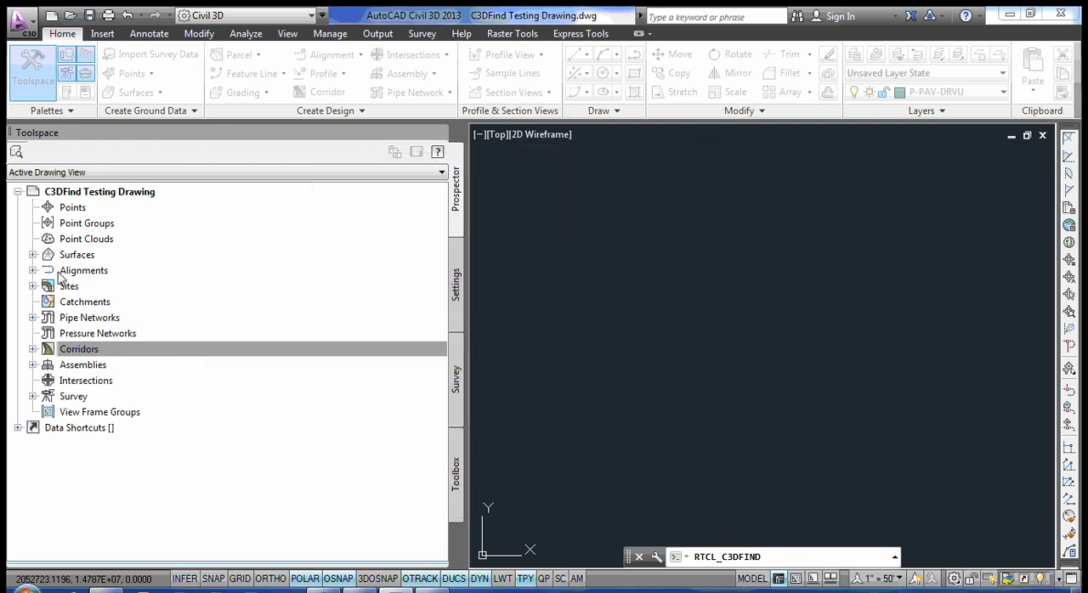
Check the names of the AR-50 End, Entrance and Final Compiled surfaces in the drawing tree.
{"action": "left_click", "coordinate": [33, 255]}
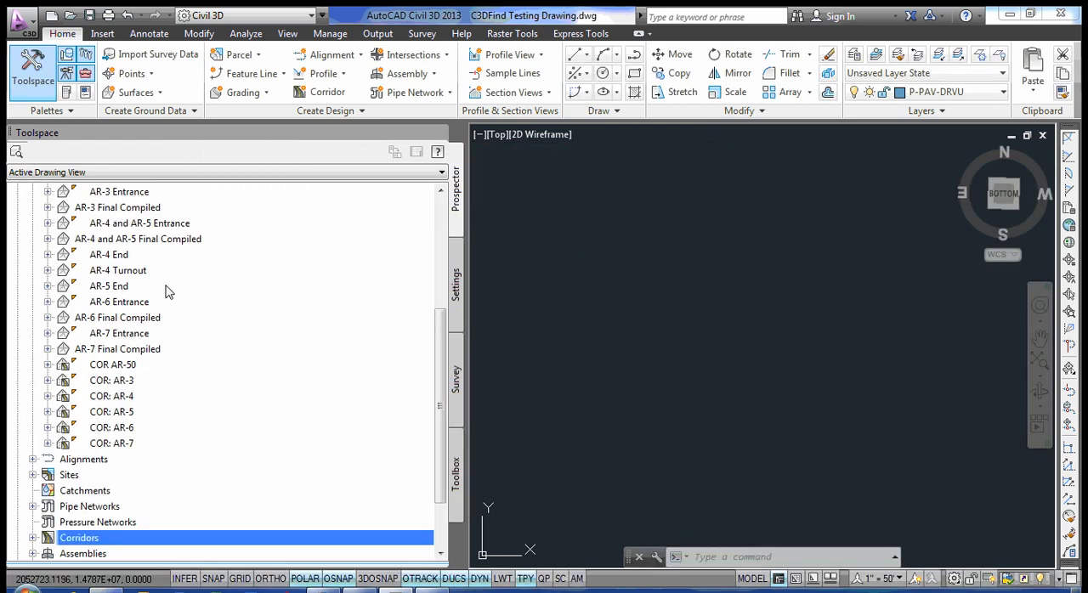
{"action": "left_click", "coordinate": [150, 317]}
{"action": "scroll", "coordinate": [189, 318], "scroll_direction": "up", "scroll_amount": 1}
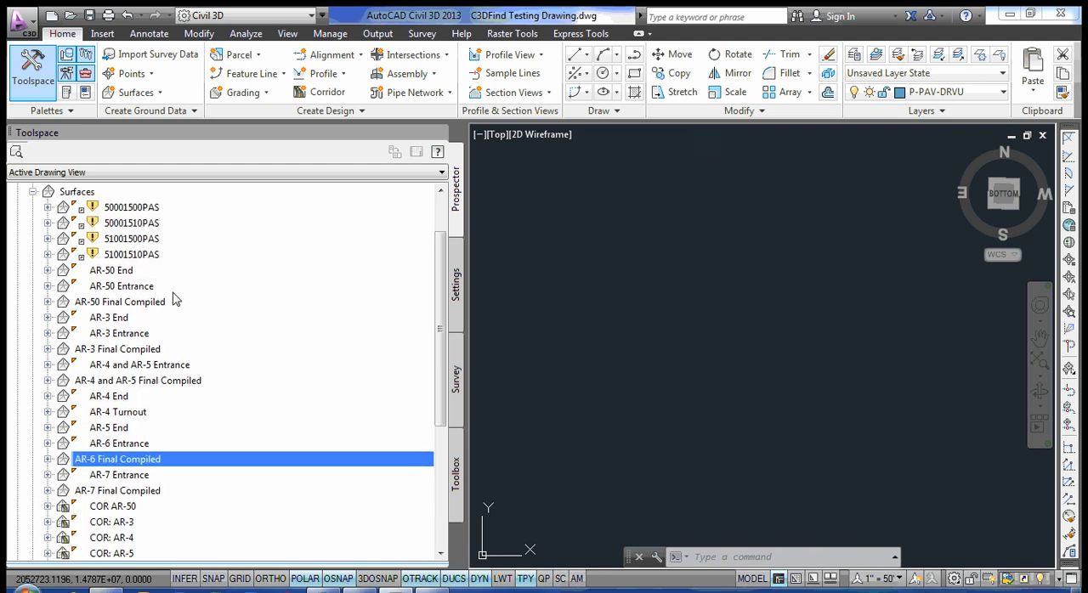
{"action": "left_click", "coordinate": [111, 271]}
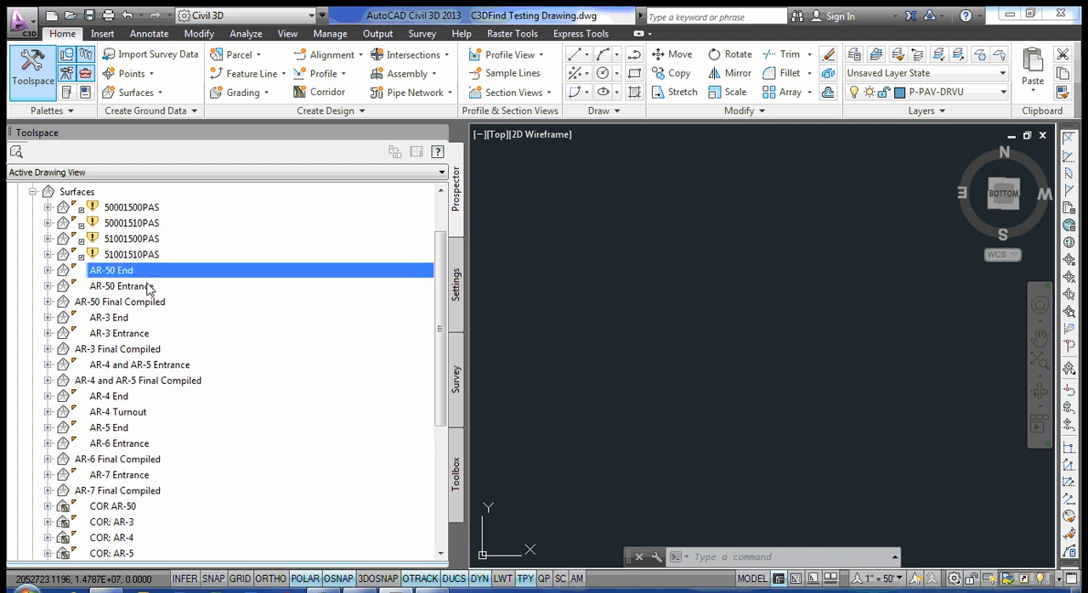
{"action": "left_click", "coordinate": [119, 287]}
{"action": "left_click", "coordinate": [110, 272]}
{"action": "left_click", "coordinate": [114, 287]}
{"action": "left_click", "coordinate": [104, 302]}
{"action": "scroll", "coordinate": [153, 365], "scroll_direction": "down", "scroll_amount": 2}
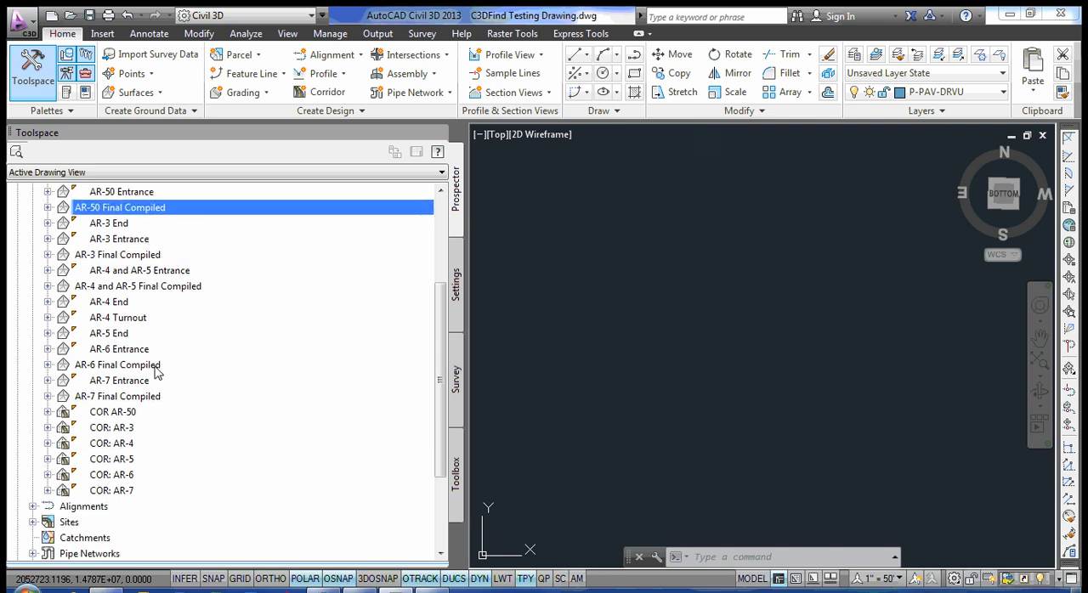
Check the AR-50 corridor surface's name and collapse the surface list.
{"action": "left_click", "coordinate": [123, 414]}
{"action": "scroll", "coordinate": [163, 328], "scroll_direction": "down", "scroll_amount": 3}
{"action": "scroll", "coordinate": [162, 333], "scroll_direction": "up", "scroll_amount": 8}
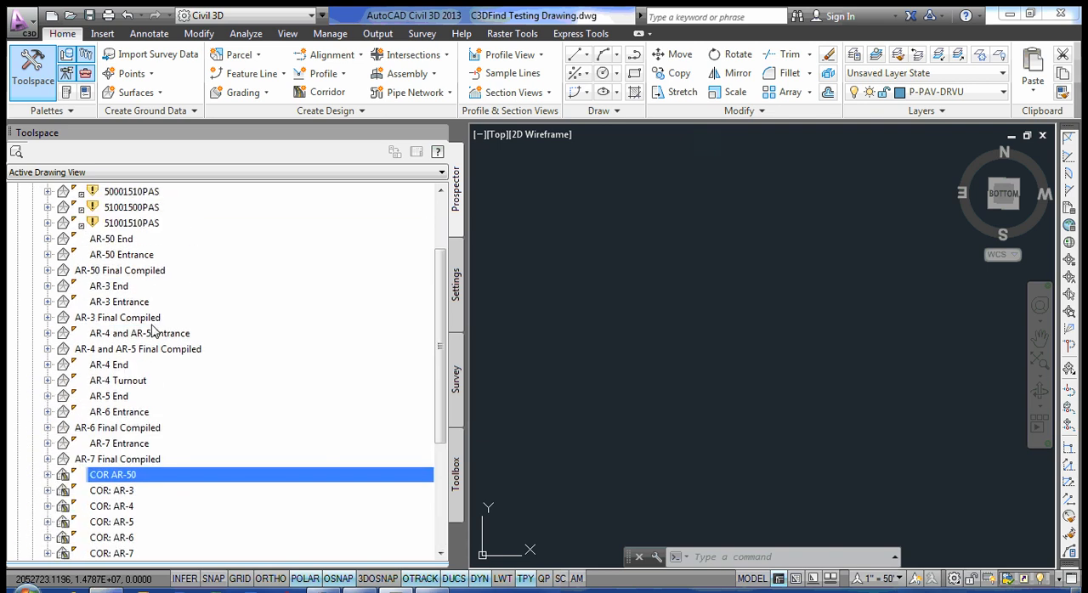
{"action": "left_click", "coordinate": [33, 255]}
{"action": "left_click", "coordinate": [121, 257]}
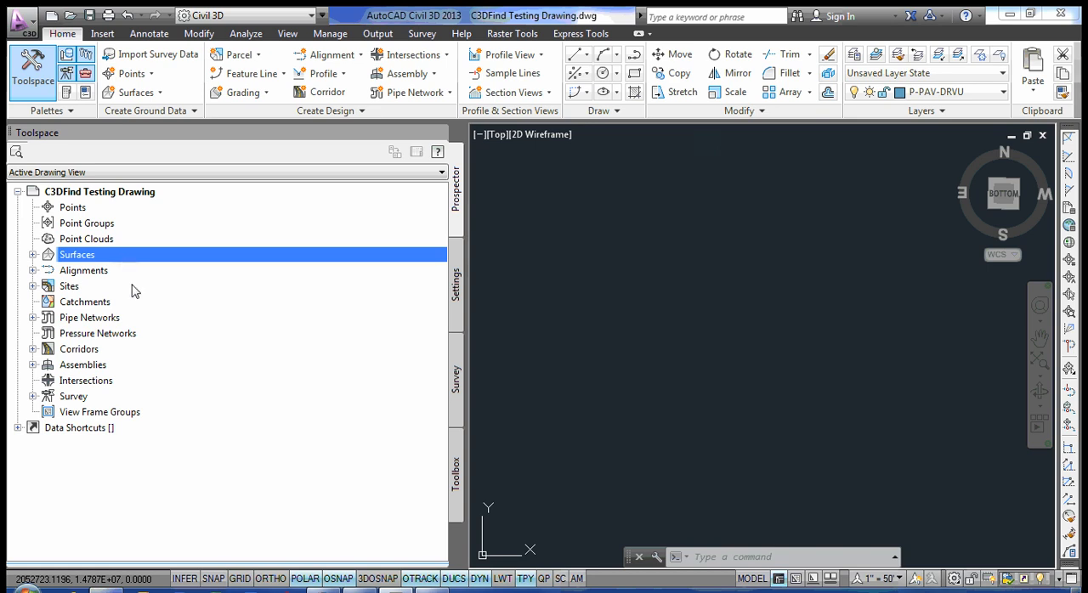
Check the names of the AR-50 centerline alignment and its AR-50 profile in the drawing tree.
{"action": "left_click", "coordinate": [33, 270]}
{"action": "left_click", "coordinate": [49, 287]}
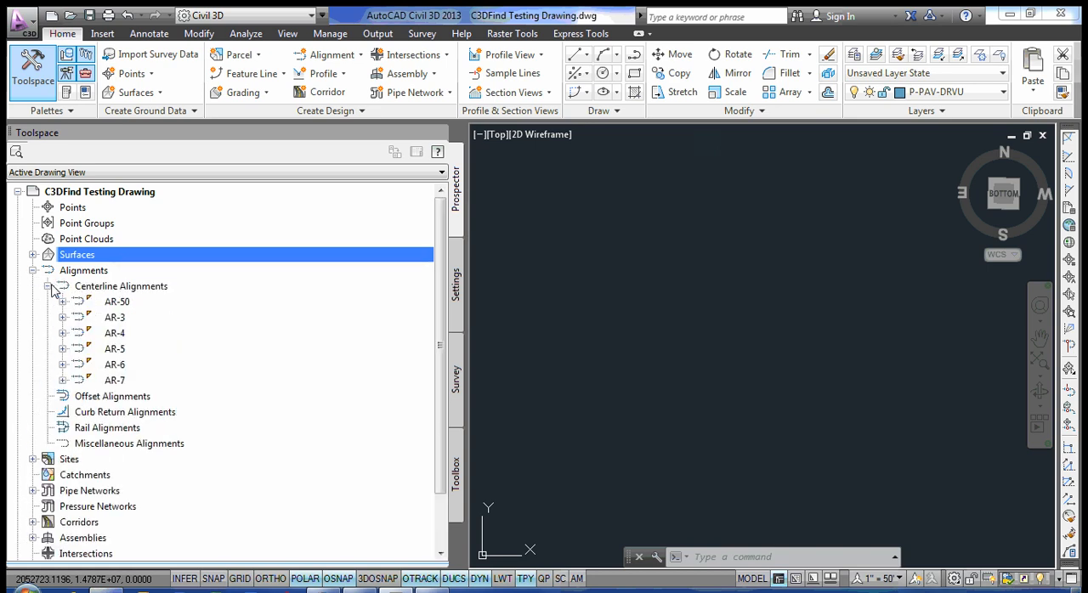
{"action": "left_click", "coordinate": [121, 302]}
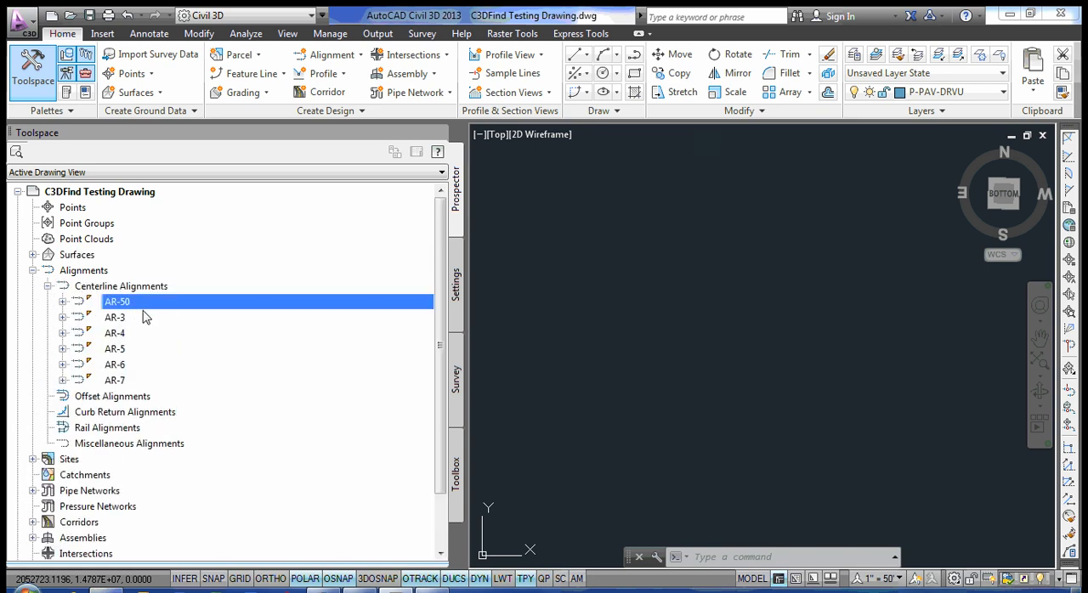
{"action": "left_click", "coordinate": [63, 302]}
{"action": "left_click", "coordinate": [79, 333]}
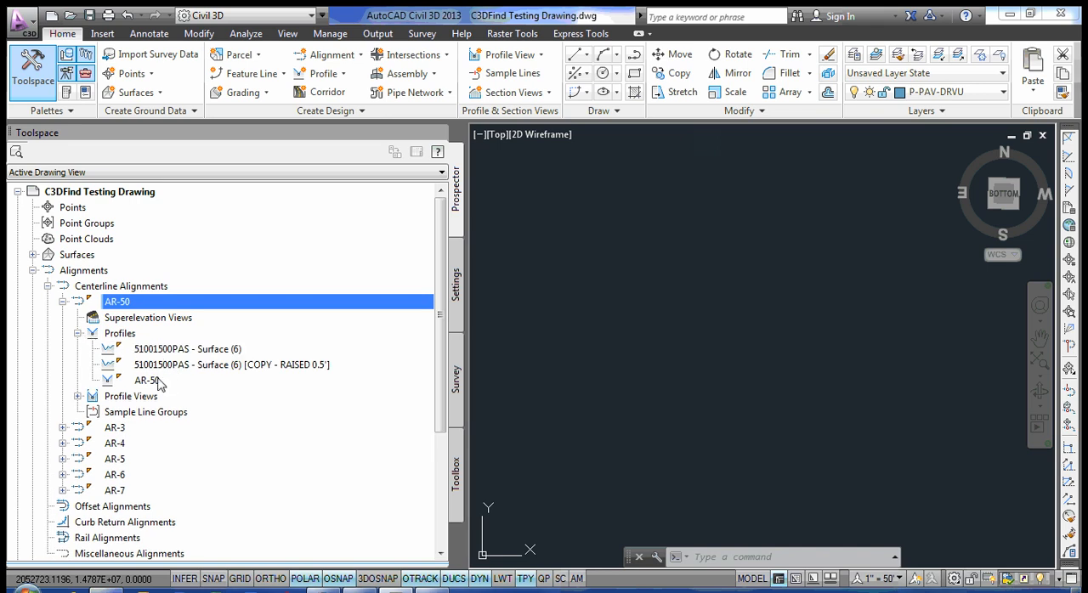
{"action": "left_click", "coordinate": [155, 381]}
{"action": "left_click", "coordinate": [77, 334]}
Check the AR-50 alignment's profile view name and collapse the alignment branches.
{"action": "left_click", "coordinate": [77, 349]}
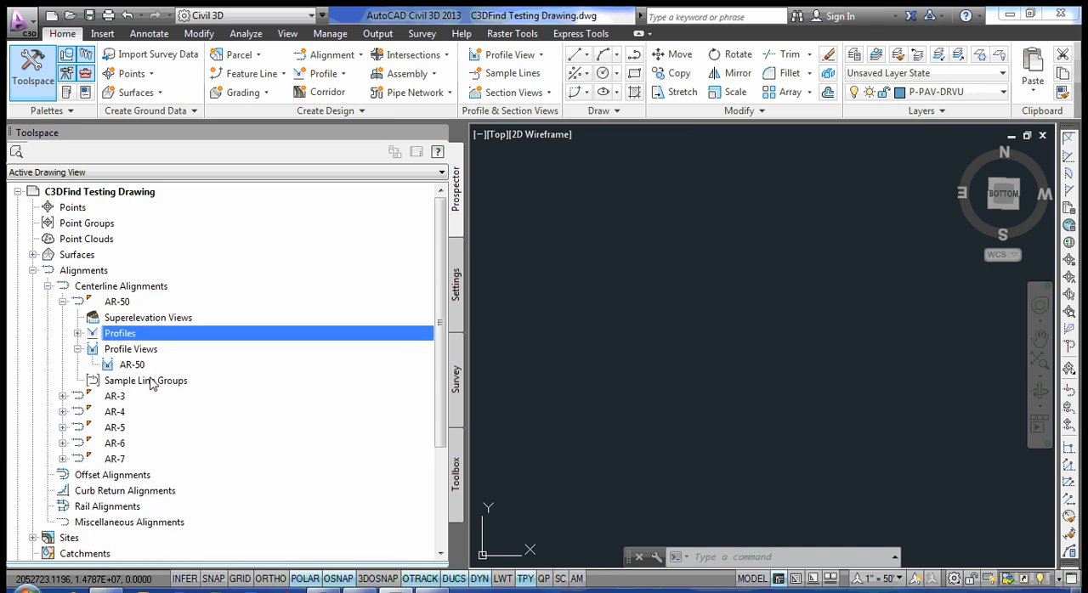
{"action": "left_click", "coordinate": [142, 366]}
{"action": "left_click", "coordinate": [77, 350]}
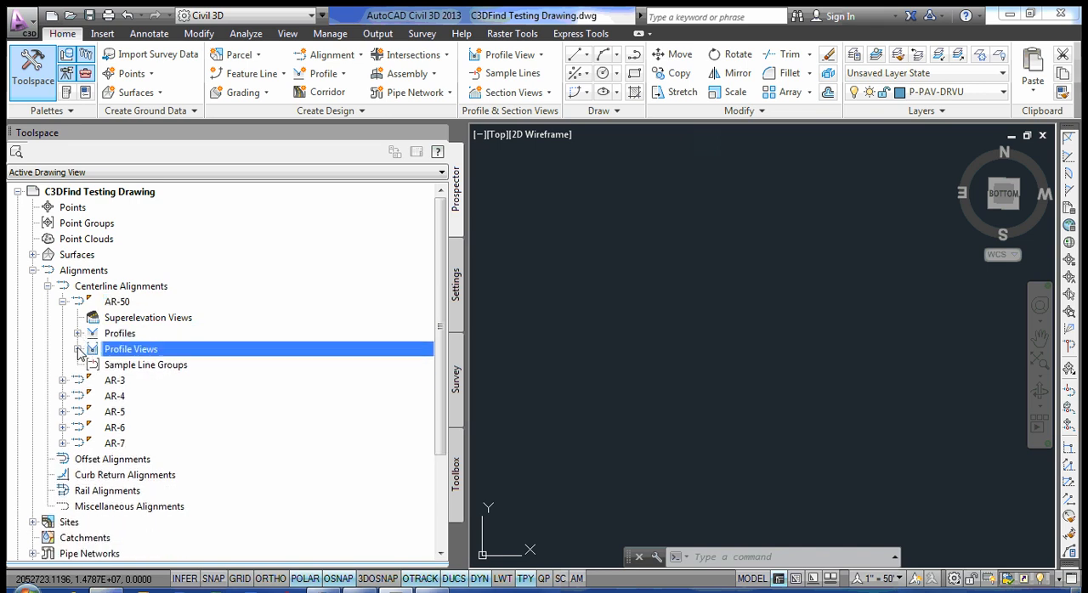
{"action": "left_click", "coordinate": [63, 302]}
{"action": "left_click", "coordinate": [47, 286]}
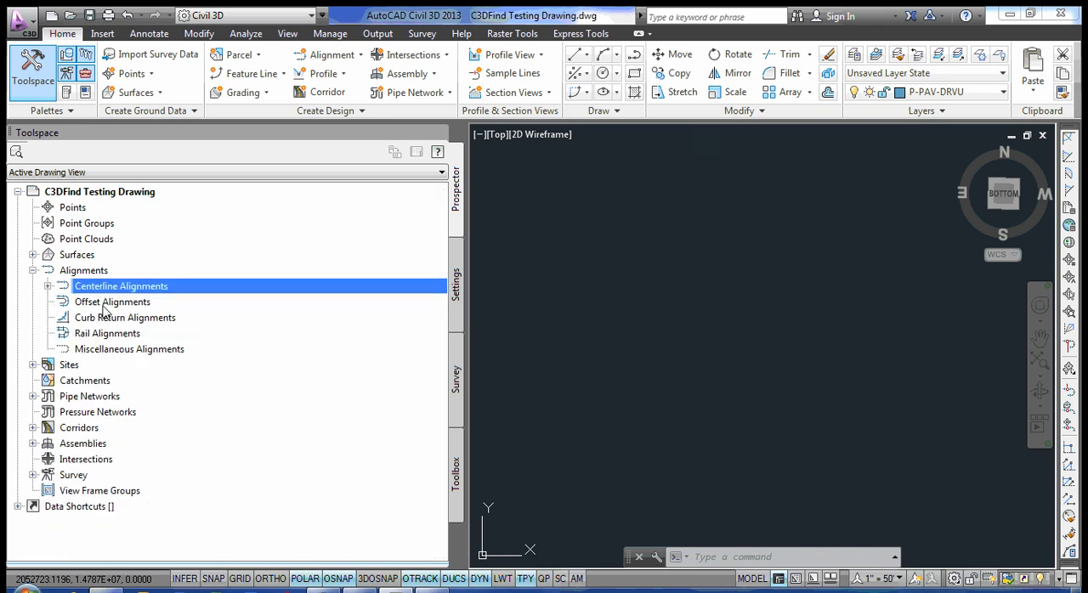
{"action": "left_click", "coordinate": [32, 271]}
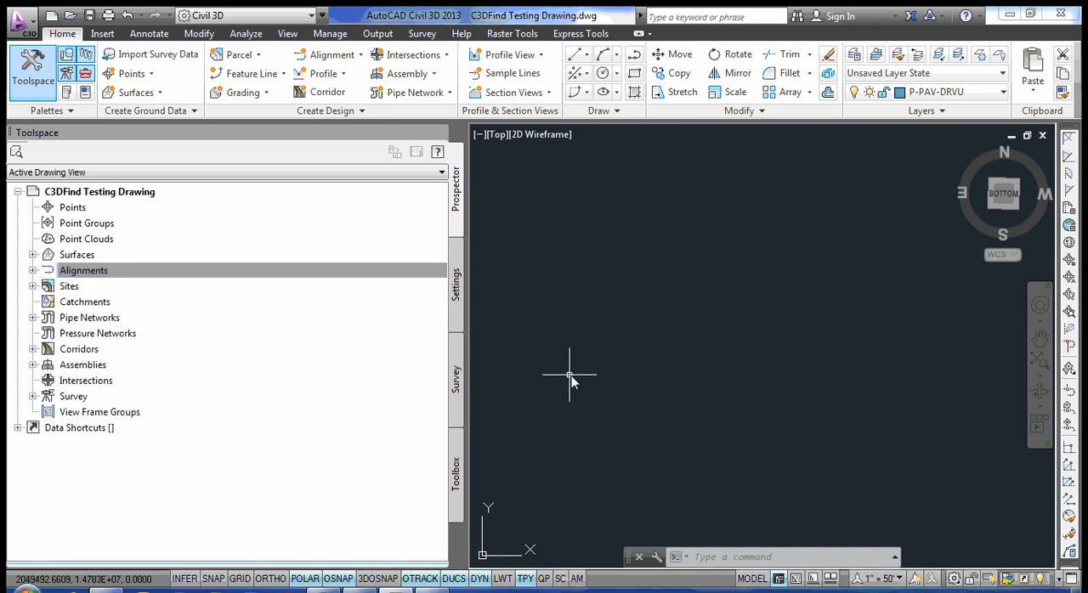
Run RTCL_C3DFIND with "Completed 11-26-12" as the replacement text and modify object descriptions instead of names.
{"action": "type", "text": "rtcl"}
{"action": "key", "text": "Return"}
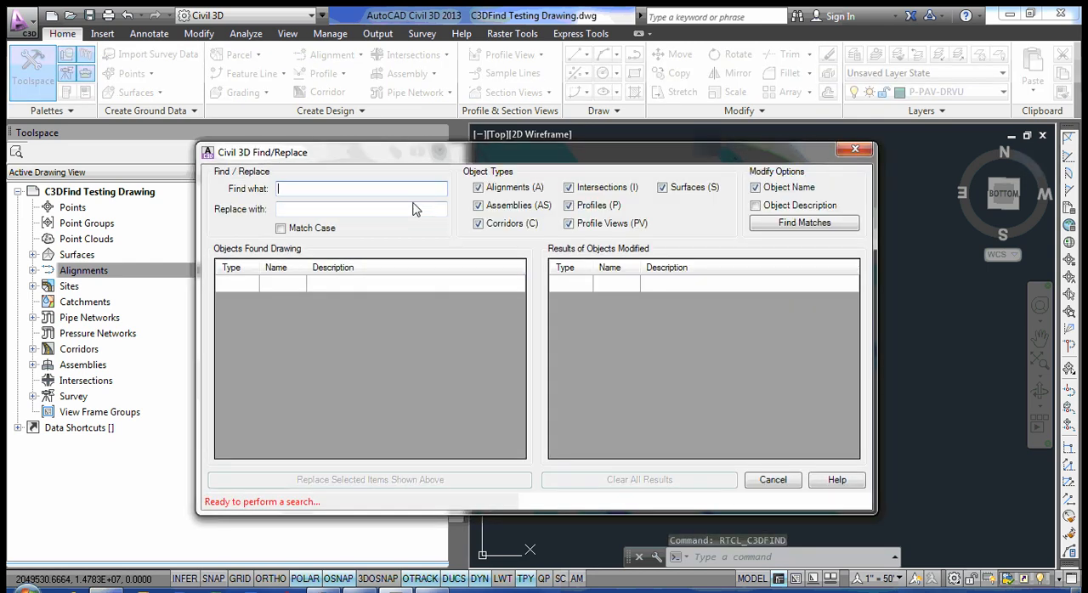
{"action": "left_click", "coordinate": [308, 209]}
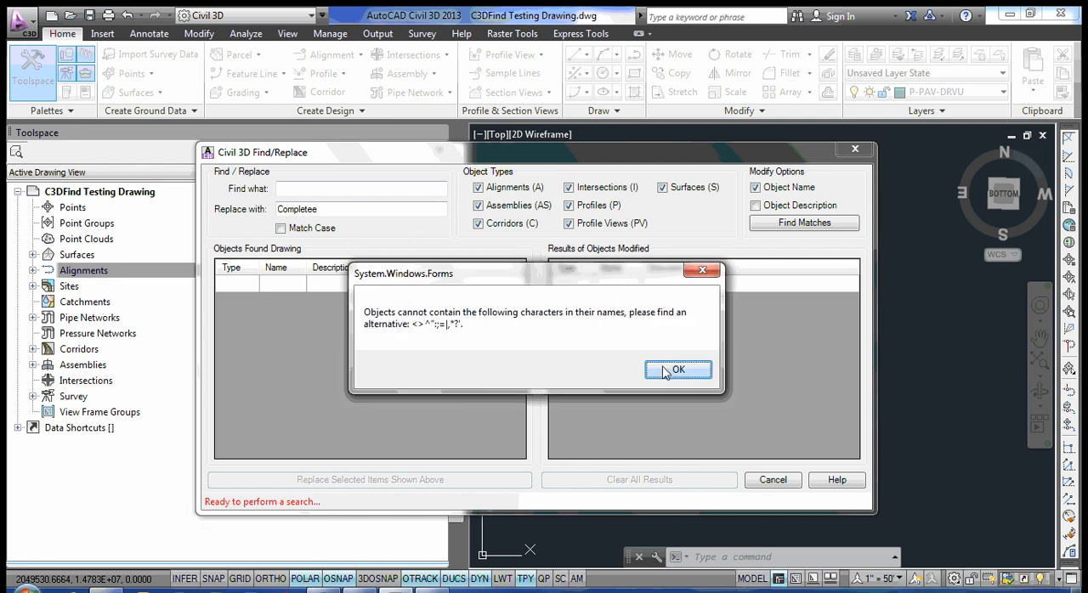
{"action": "left_click", "coordinate": [672, 367]}
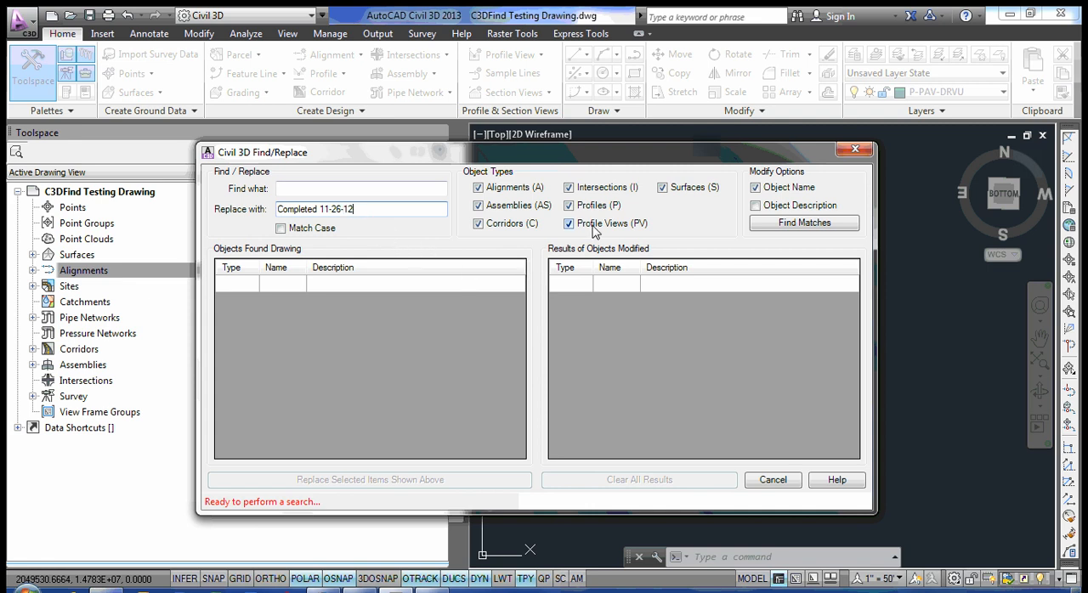
{"action": "left_click", "coordinate": [775, 208]}
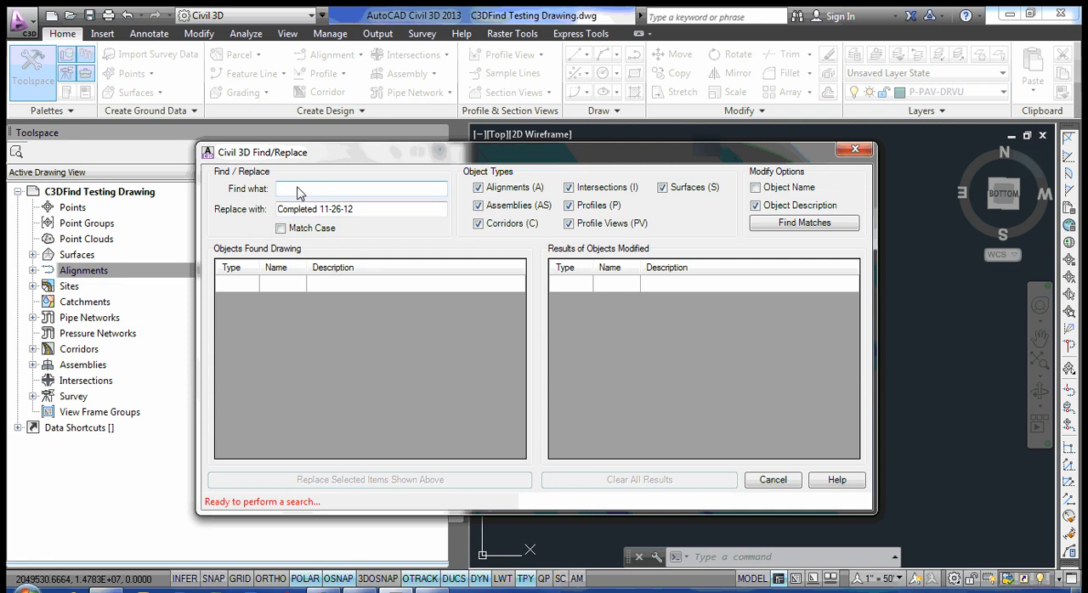
Find all objects whose description matches "Description".
{"action": "left_click", "coordinate": [805, 223]}
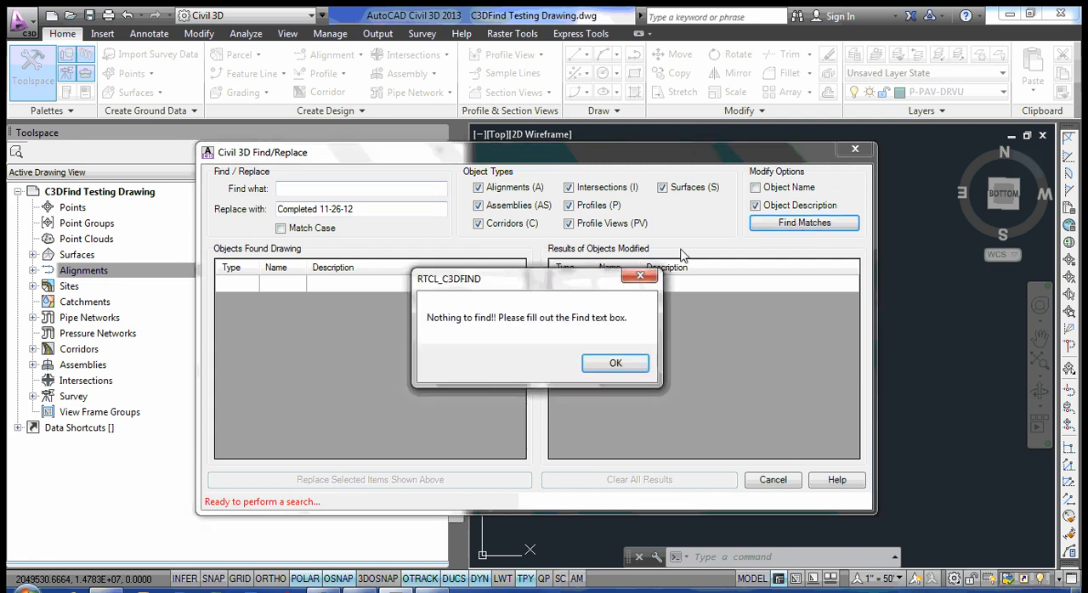
{"action": "left_click", "coordinate": [615, 364]}
{"action": "left_click", "coordinate": [300, 189]}
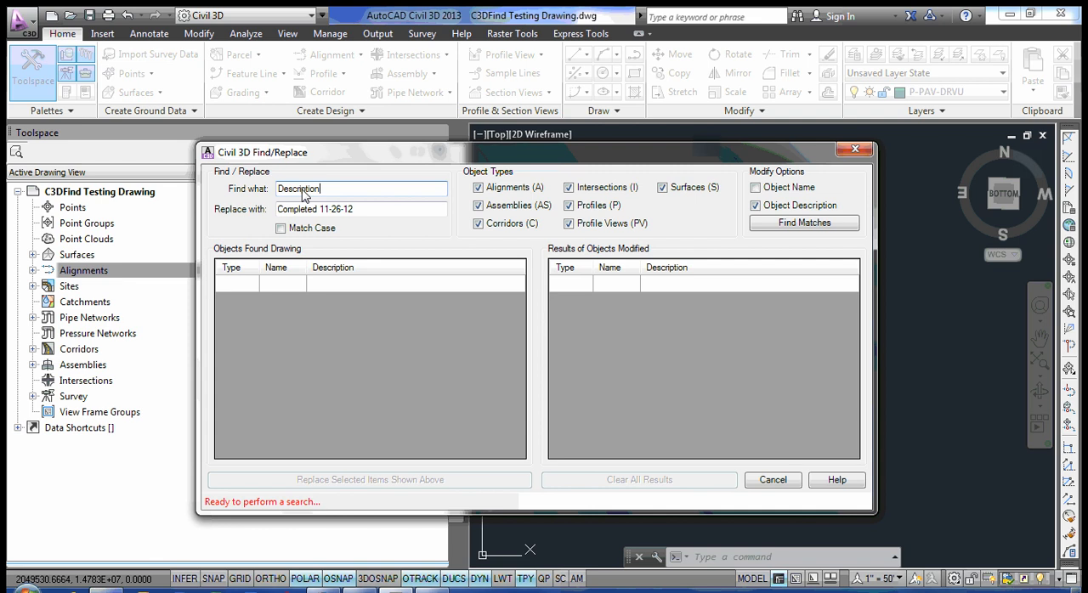
{"action": "left_click", "coordinate": [770, 224]}
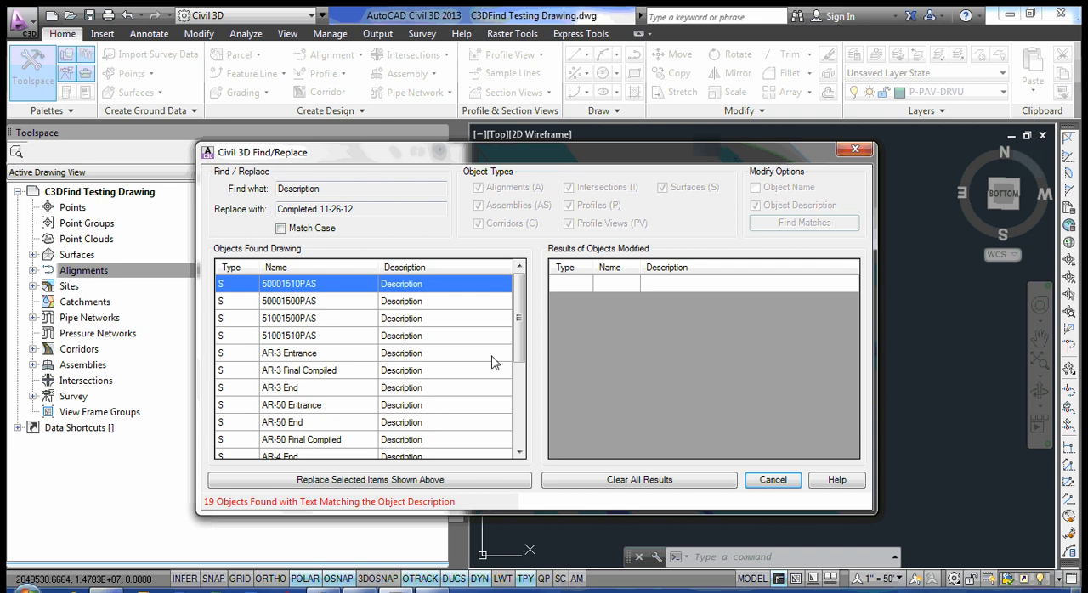
Select all found objects, replace their description text with "Completed 11-26-12" and finish the dialog.
{"action": "left_click_drag", "start_coordinate": [518, 320], "coordinate": [518, 298]}
{"action": "right_click", "coordinate": [400, 354]}
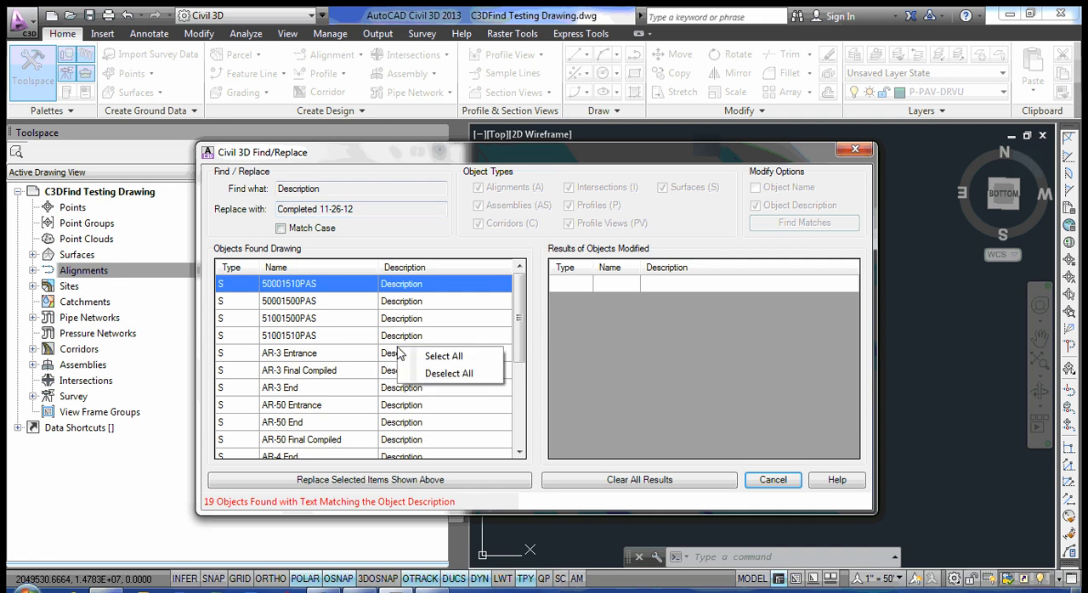
{"action": "left_click", "coordinate": [428, 358]}
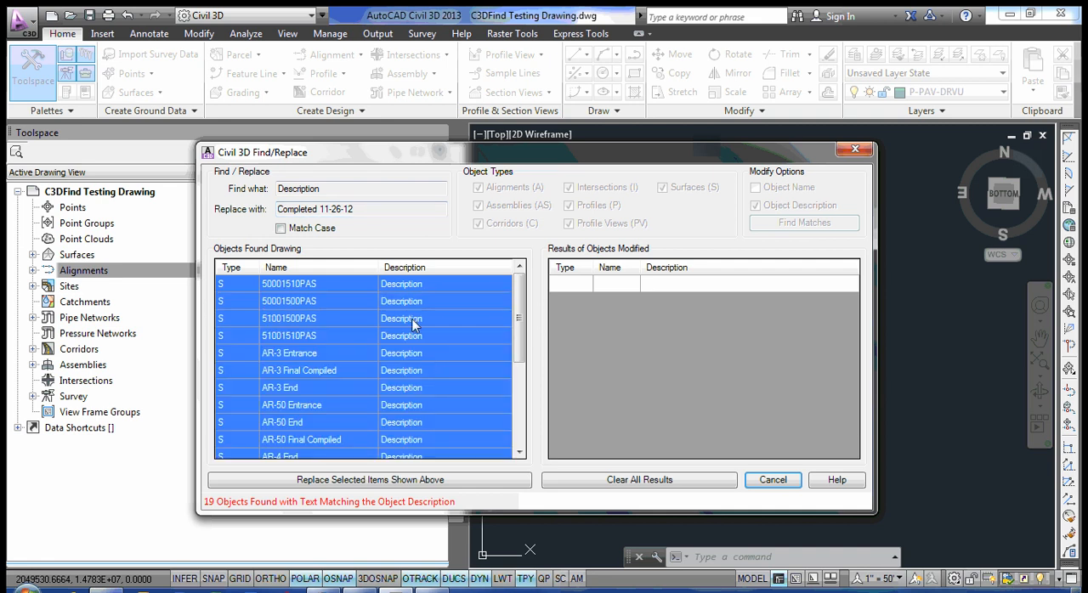
{"action": "left_click", "coordinate": [414, 481]}
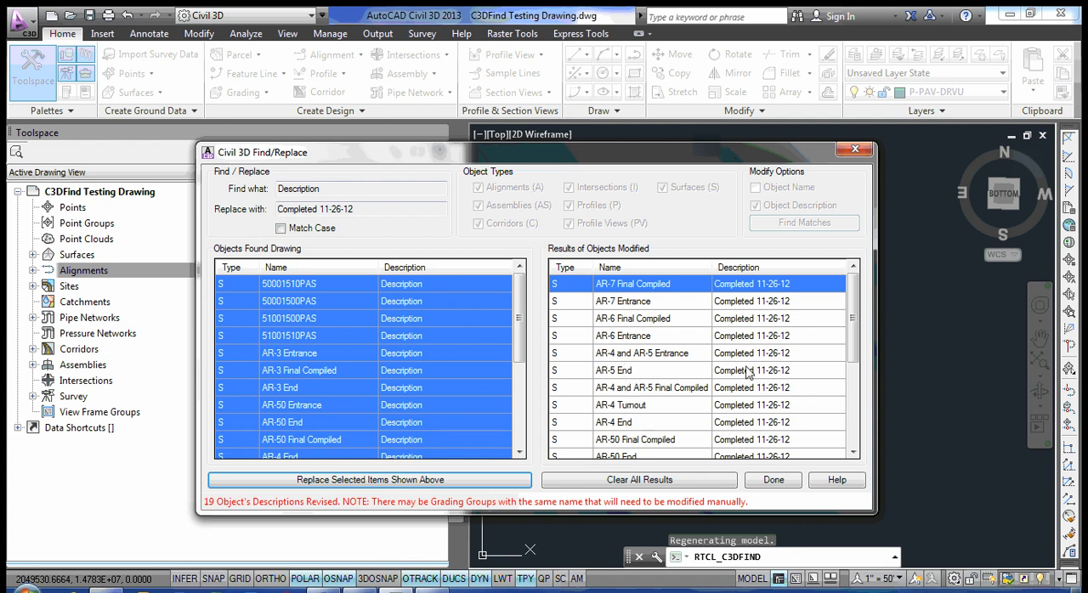
{"action": "left_click_drag", "start_coordinate": [855, 311], "coordinate": [855, 277]}
{"action": "left_click", "coordinate": [772, 479]}
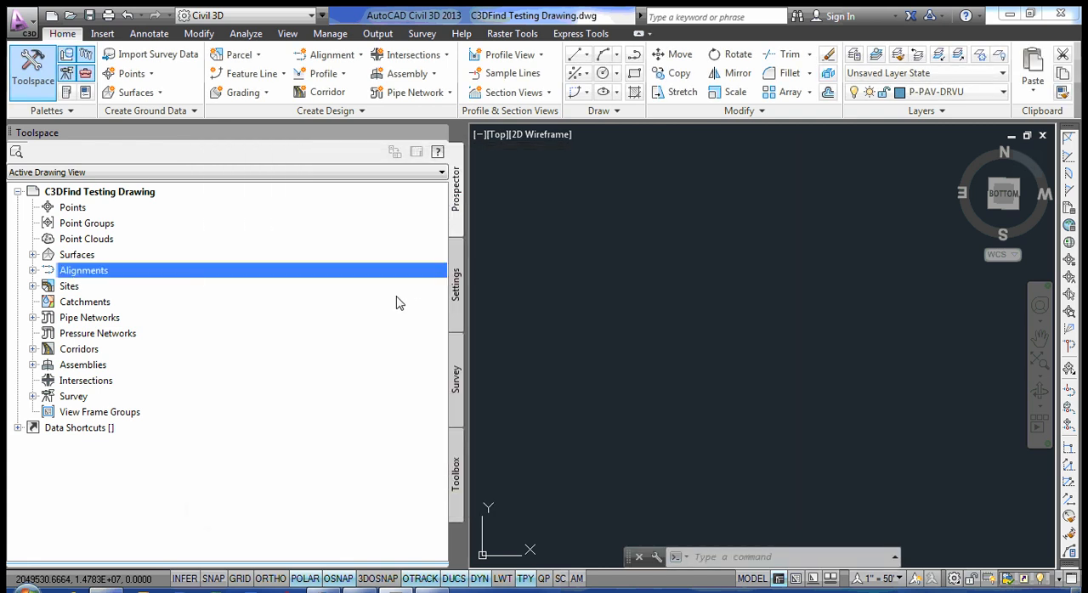
Check the description in the AR-50 centerline alignment's properties, close them unchanged and collapse the alignment branches.
{"action": "left_click", "coordinate": [33, 270]}
{"action": "left_click", "coordinate": [48, 287]}
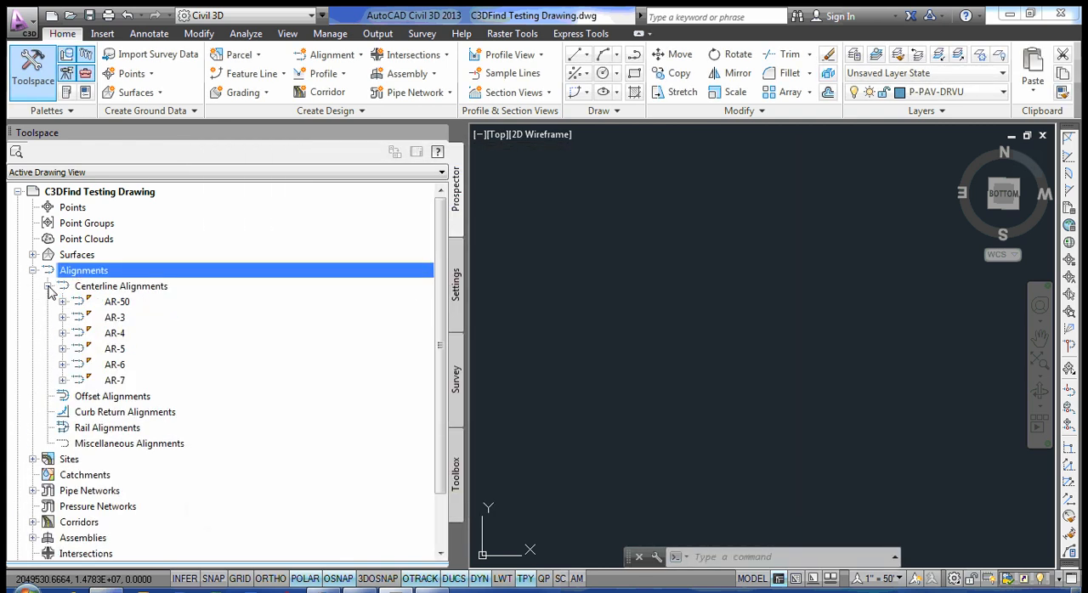
{"action": "right_click", "coordinate": [132, 301]}
{"action": "left_click", "coordinate": [163, 309]}
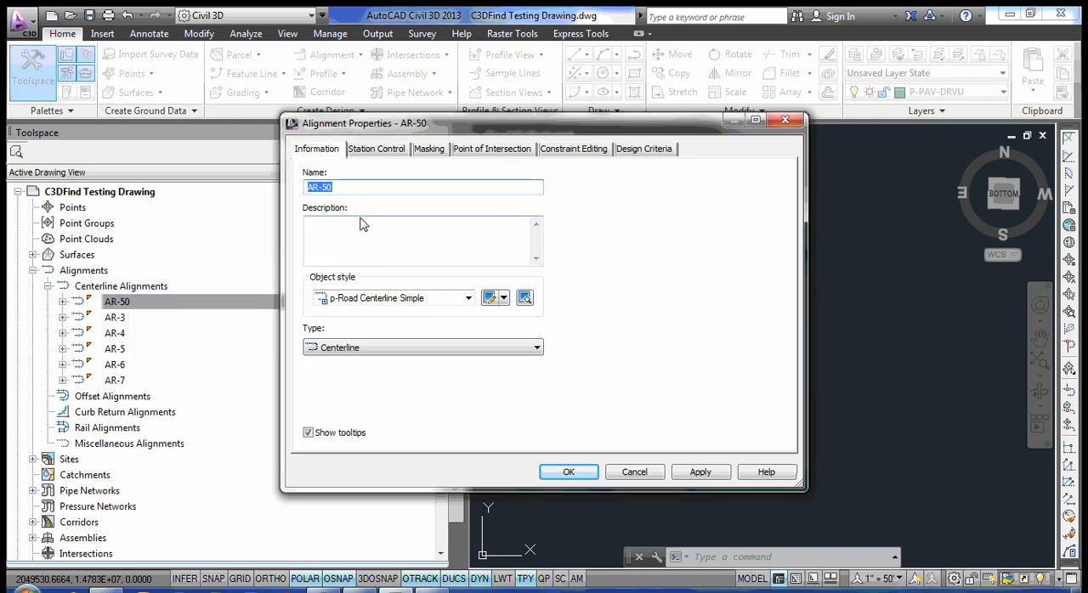
{"action": "left_click", "coordinate": [653, 473]}
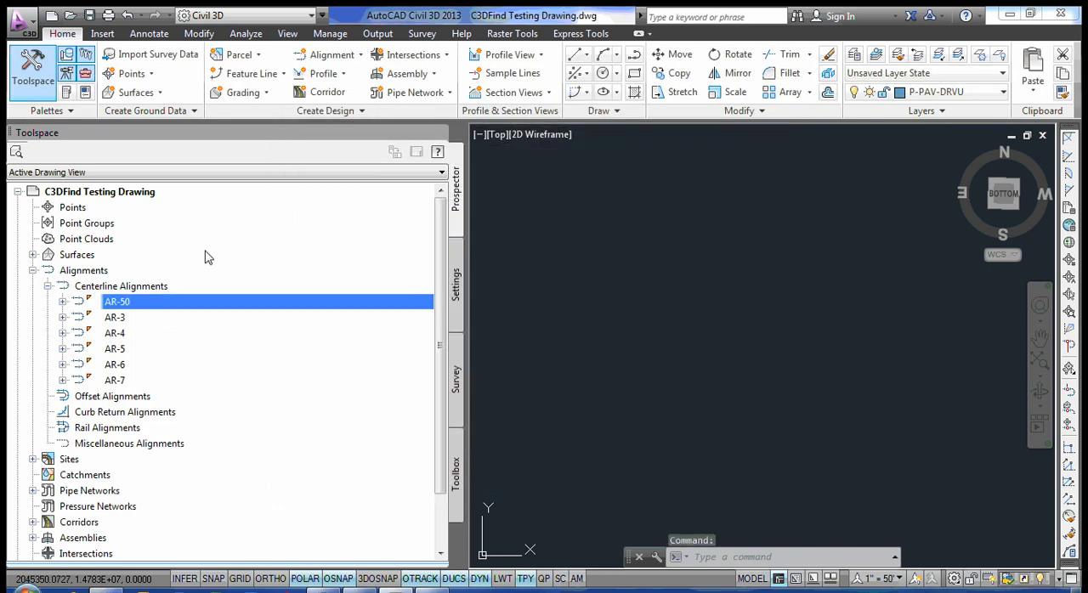
{"action": "left_click", "coordinate": [48, 286]}
{"action": "left_click", "coordinate": [32, 270]}
Check the description in the AR-50 End surface's properties, close them unchanged and collapse the surface list.
{"action": "left_click", "coordinate": [32, 254]}
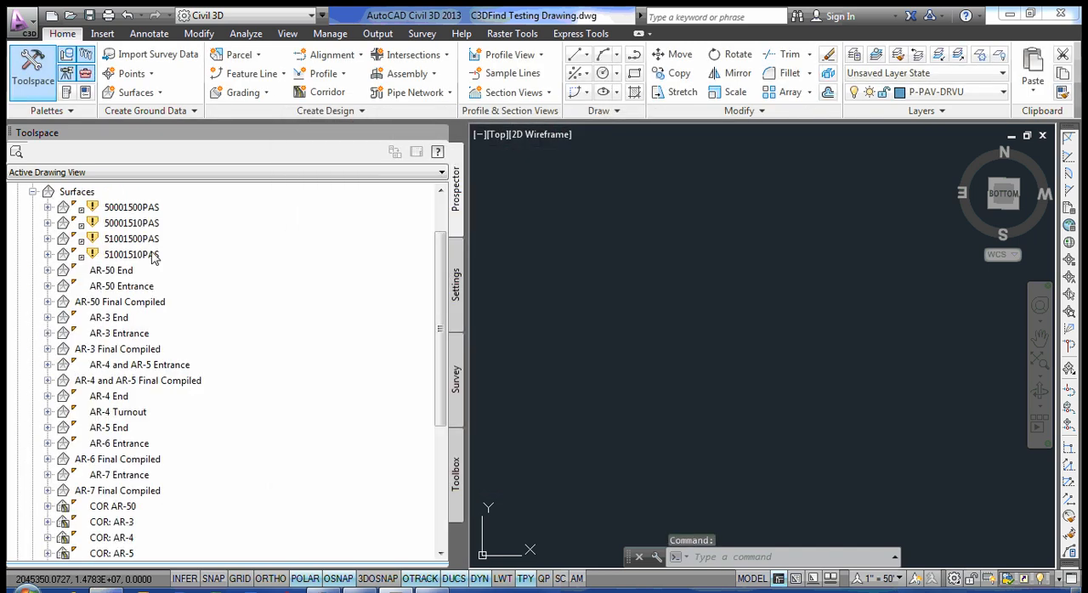
{"action": "right_click", "coordinate": [126, 271]}
{"action": "left_click", "coordinate": [183, 278]}
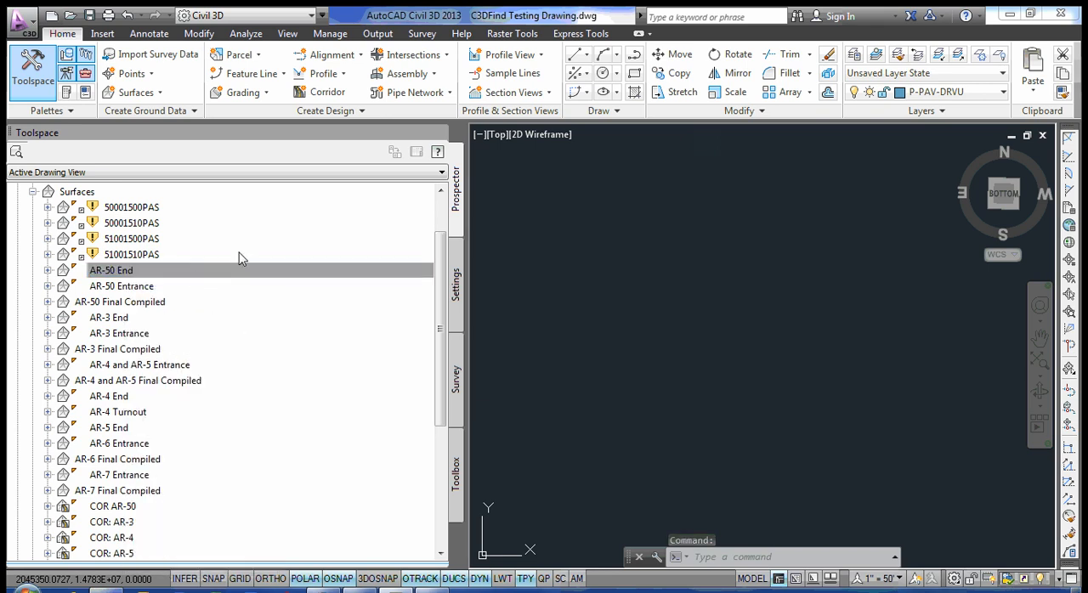
{"action": "left_click_drag", "start_coordinate": [407, 222], "coordinate": [277, 226]}
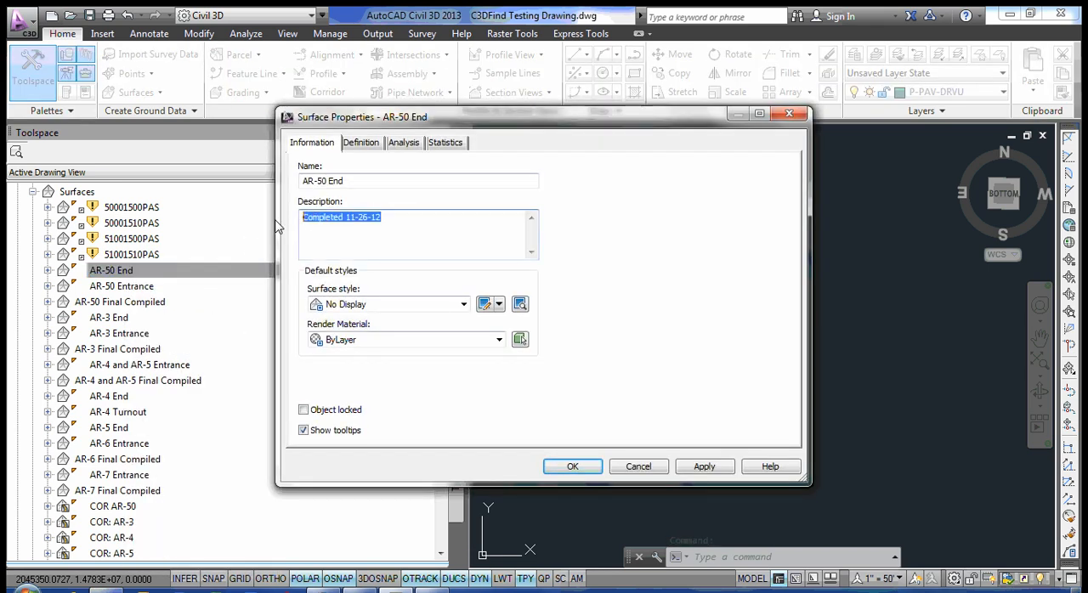
{"action": "left_click", "coordinate": [396, 226]}
{"action": "left_click_drag", "start_coordinate": [396, 226], "coordinate": [304, 227]}
{"action": "left_click", "coordinate": [336, 241]}
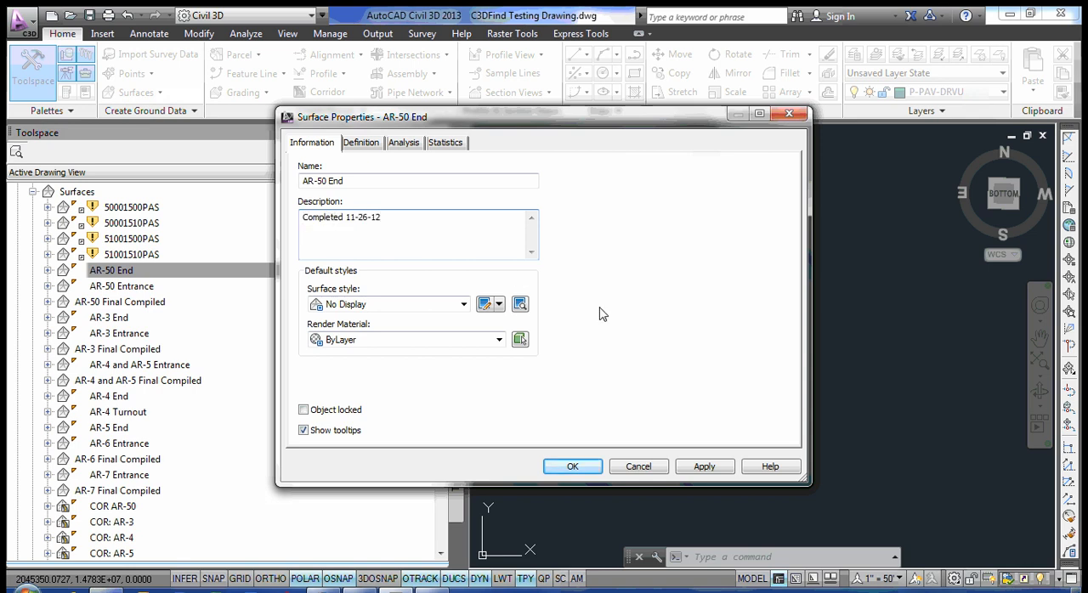
{"action": "left_click", "coordinate": [636, 466]}
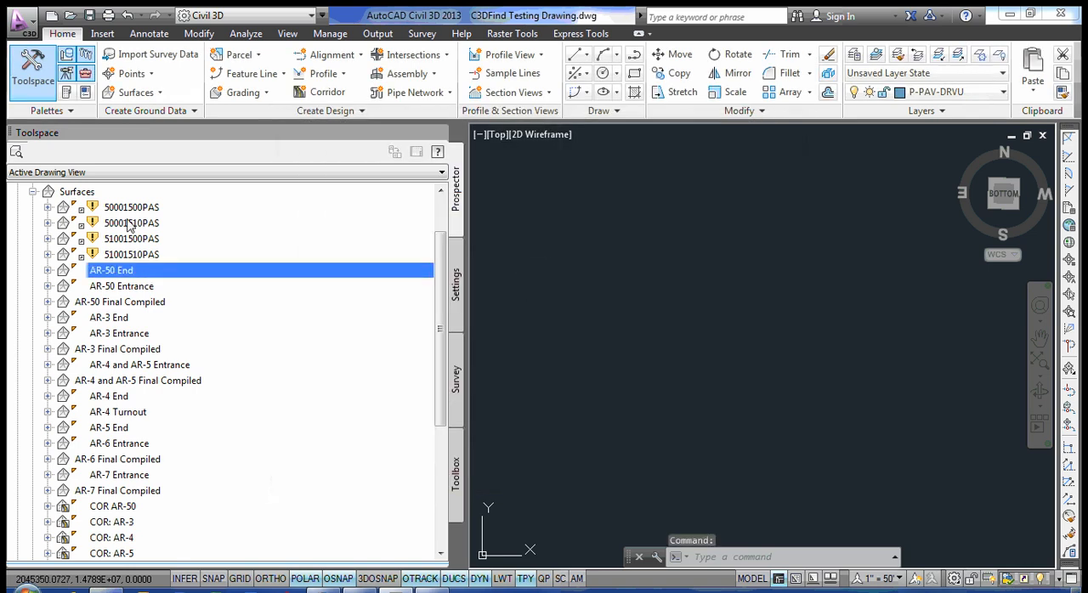
{"action": "left_click", "coordinate": [33, 192]}
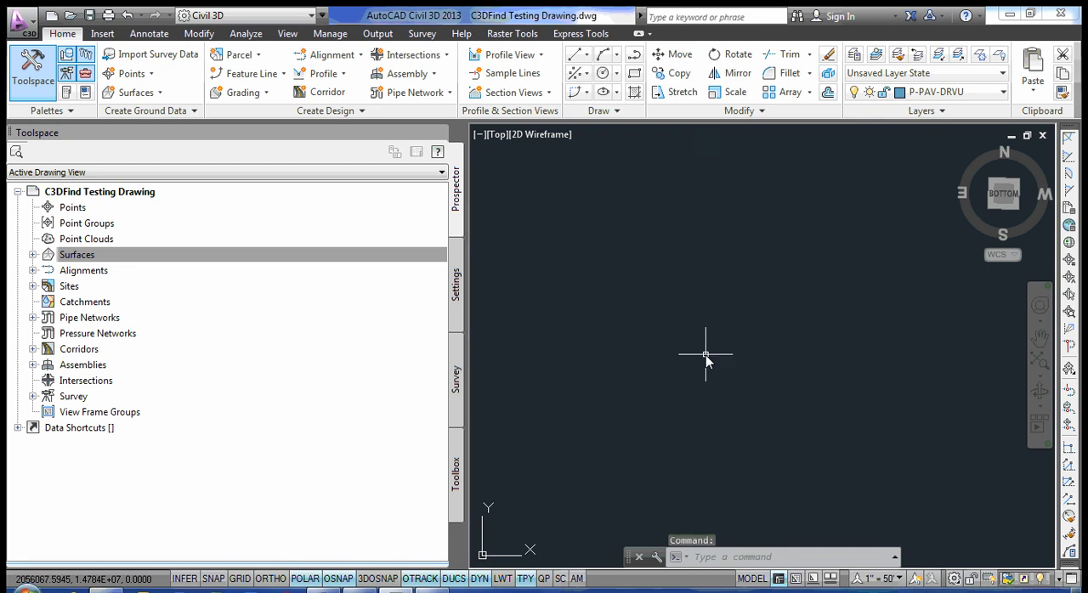
Run RTCL_C3DFIND again and reposition its Find/Replace dialog slightly.
{"action": "type", "text": "RTCL_C3DFIND"}
{"action": "key", "text": "Return"}
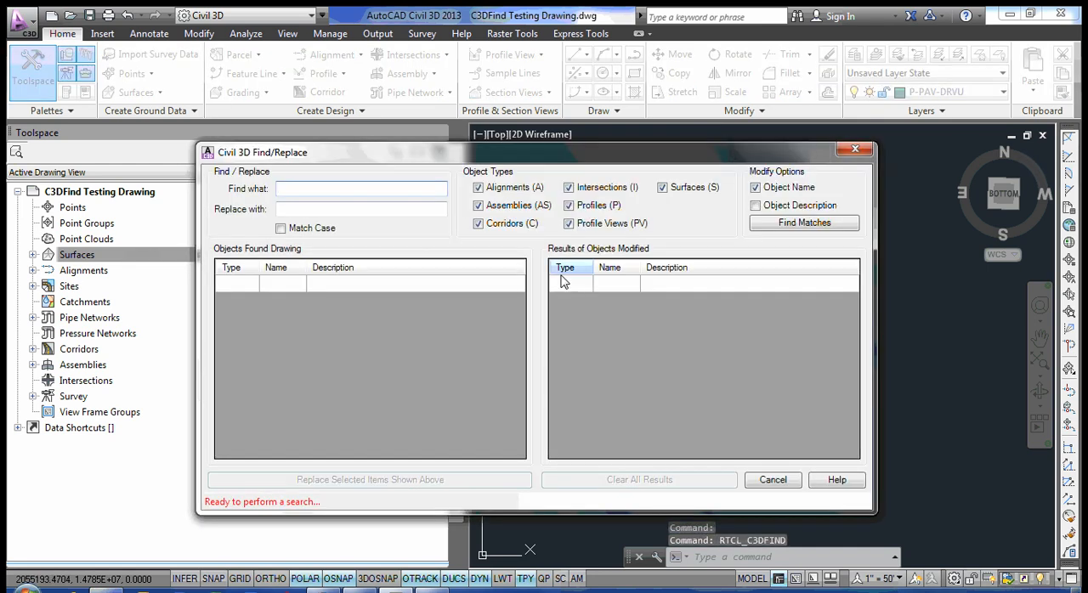
{"action": "left_click_drag", "start_coordinate": [553, 160], "coordinate": [536, 161]}
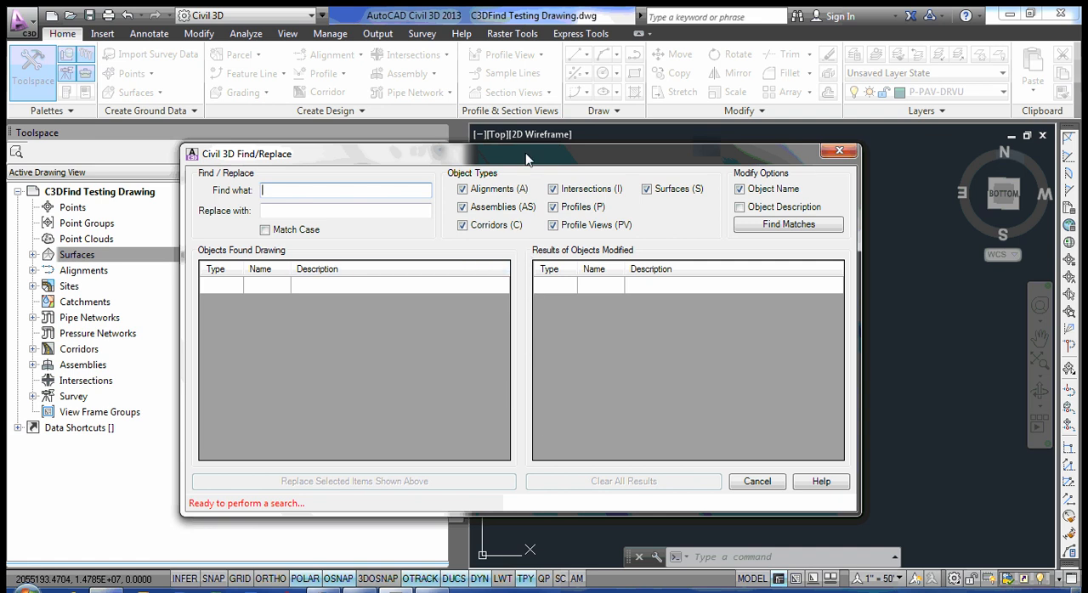
{"action": "mouse_move", "coordinate": [522, 162]}
{"action": "left_mouse_down"}
{"action": "mouse_move", "coordinate": [534, 162]}
{"action": "mouse_move", "coordinate": [507, 157]}
{"action": "left_mouse_up"}
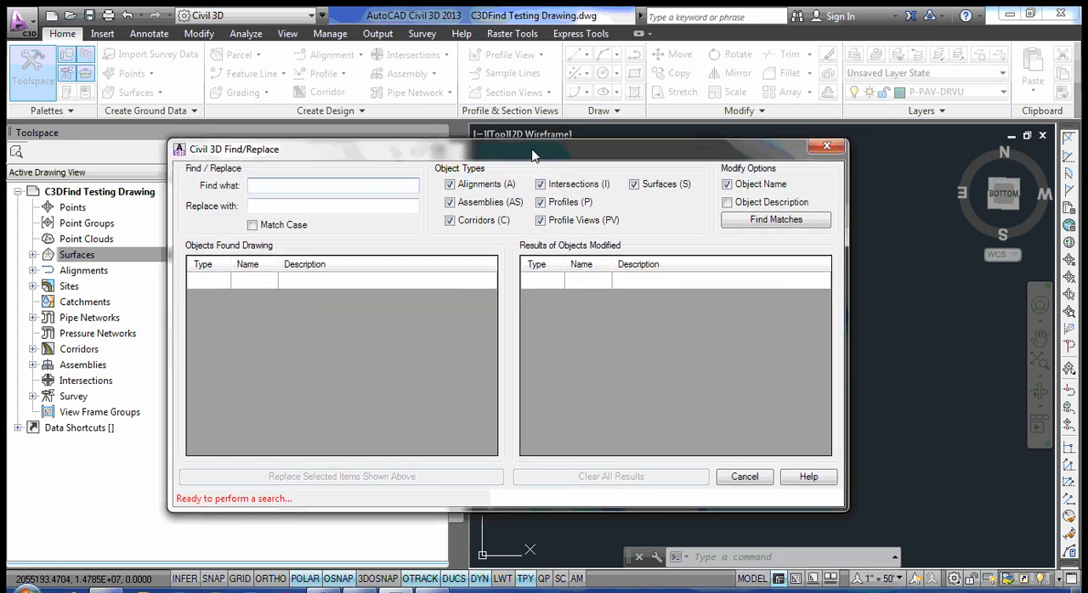